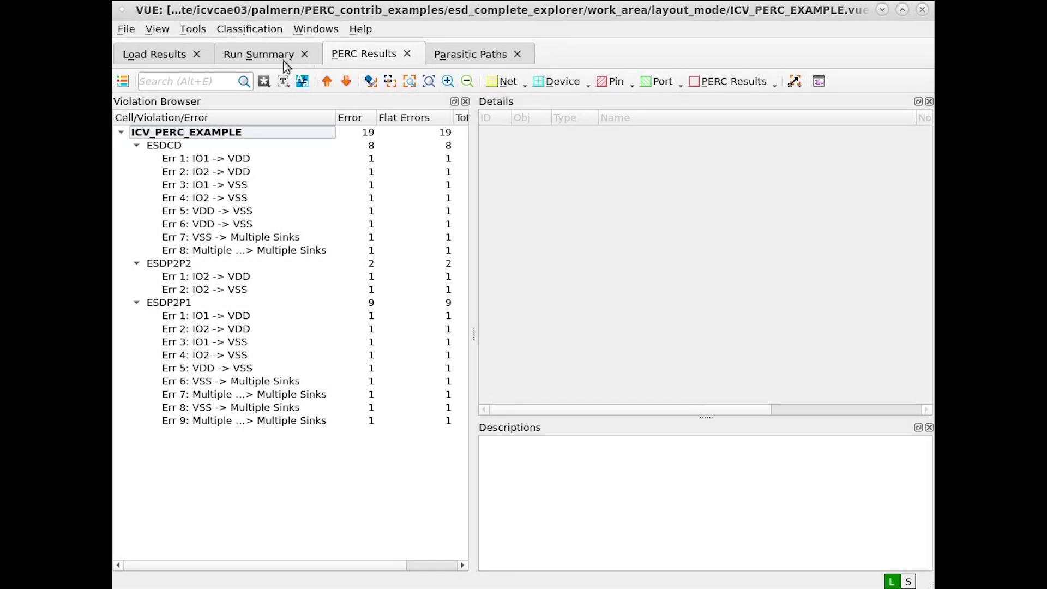
Step: Bring up the violation search box's field dropdown (Search All, Search Cell, …)
click(219, 80)
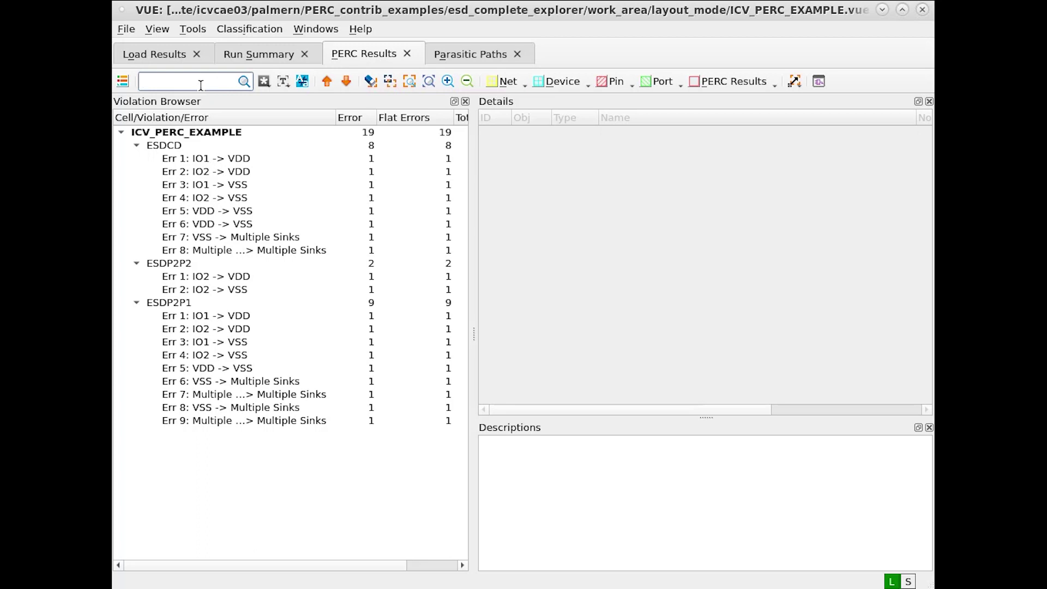
click(264, 81)
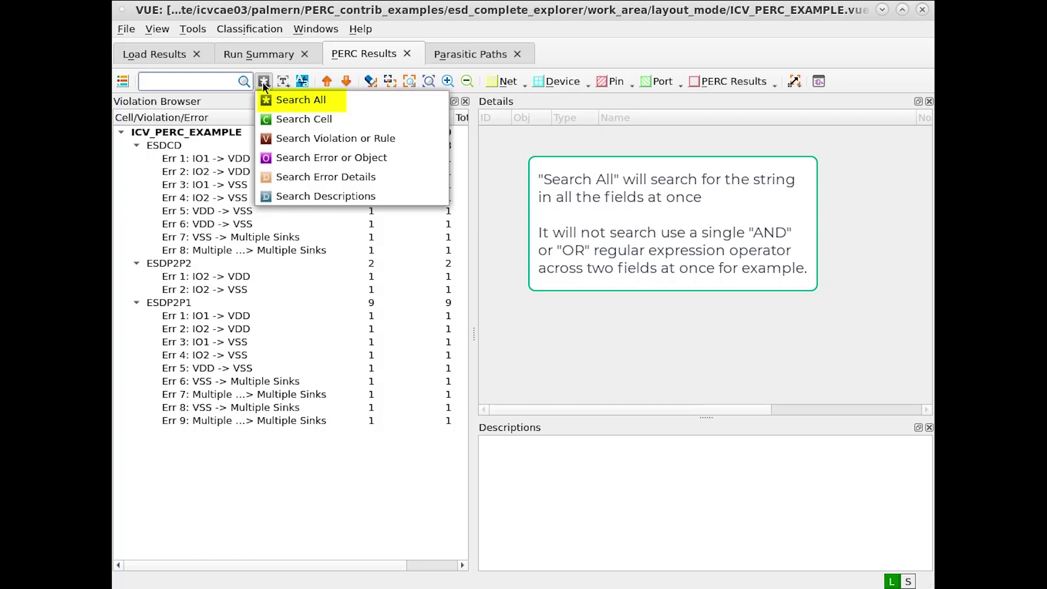
click(263, 83)
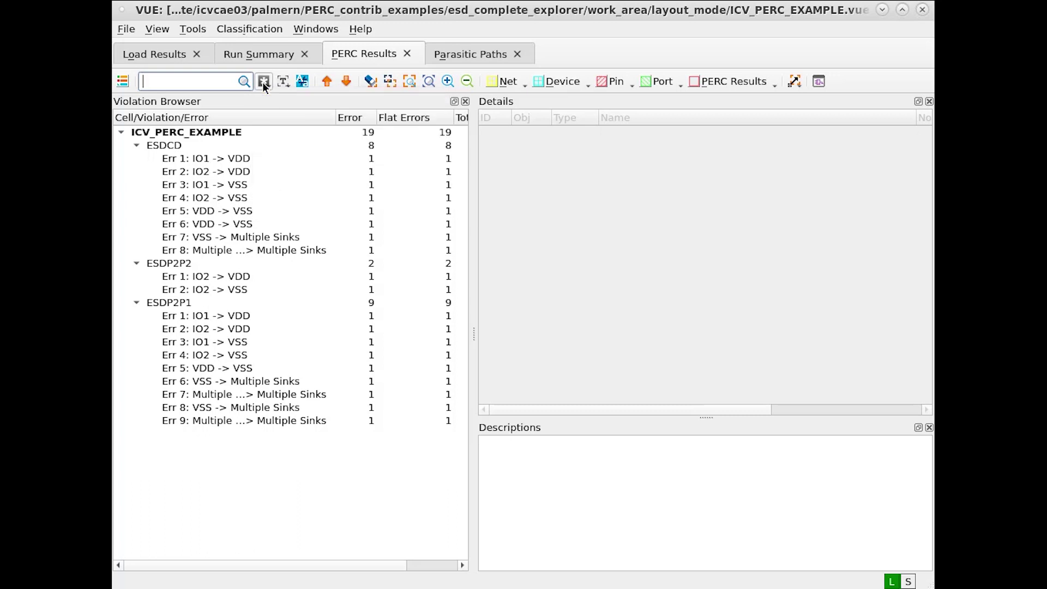
click(283, 83)
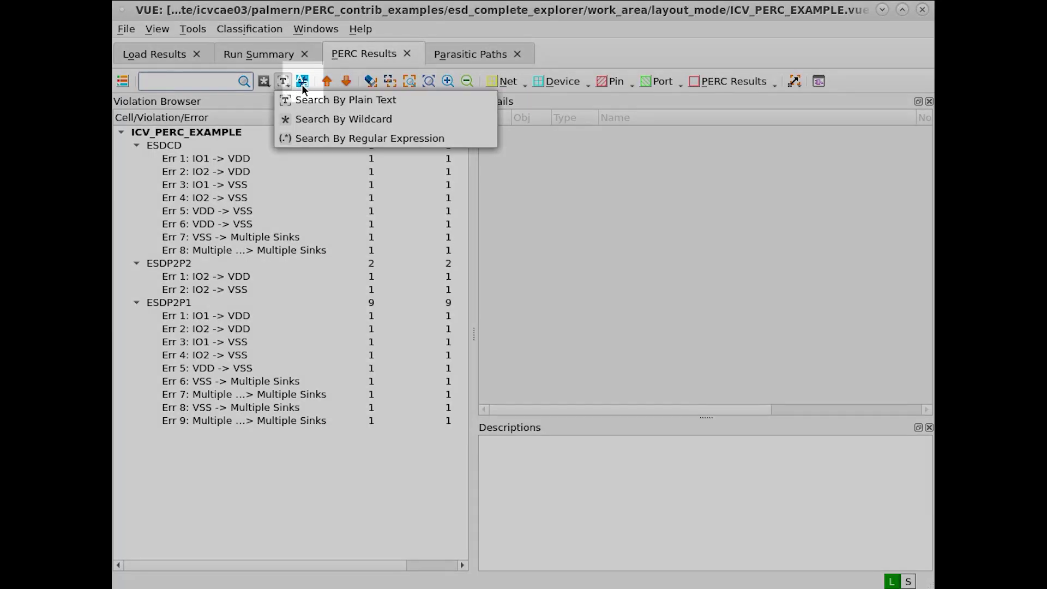
click(302, 81)
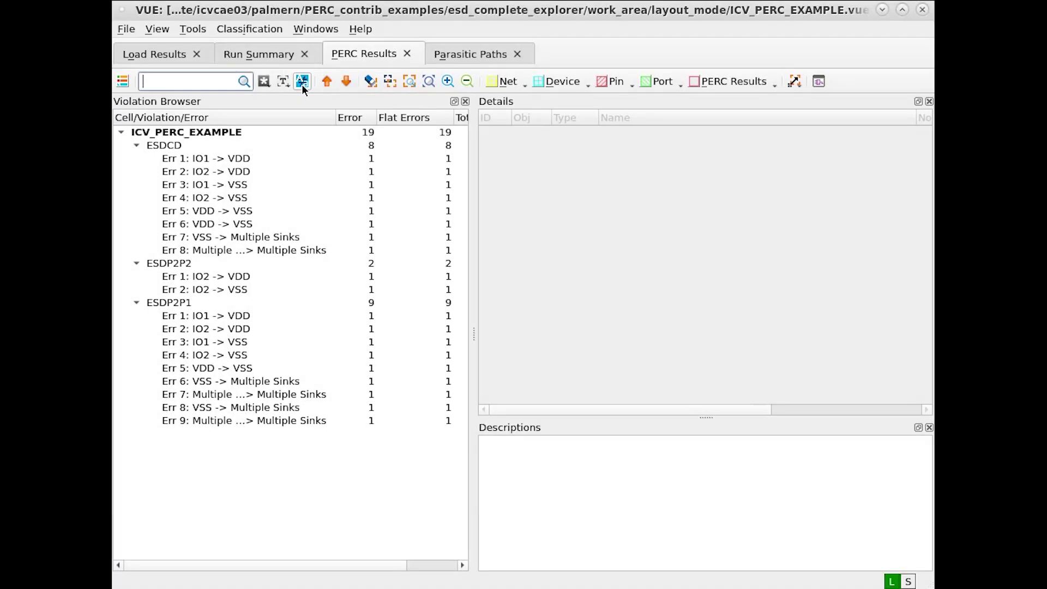
Step: Restrict the search to cell names and filter by _PERC_ after trying TEST
click(265, 81)
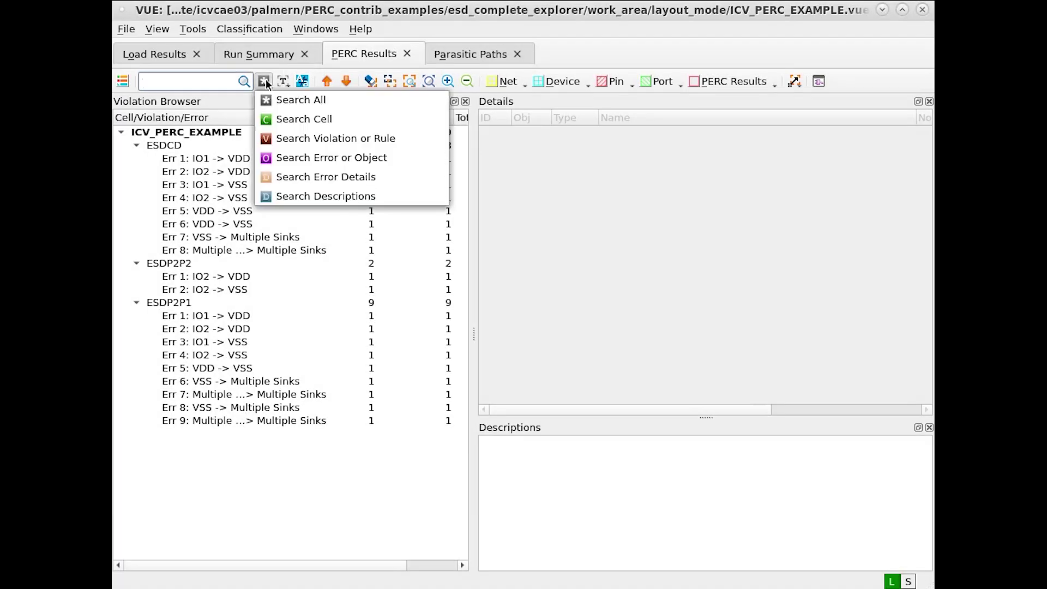
click(289, 116)
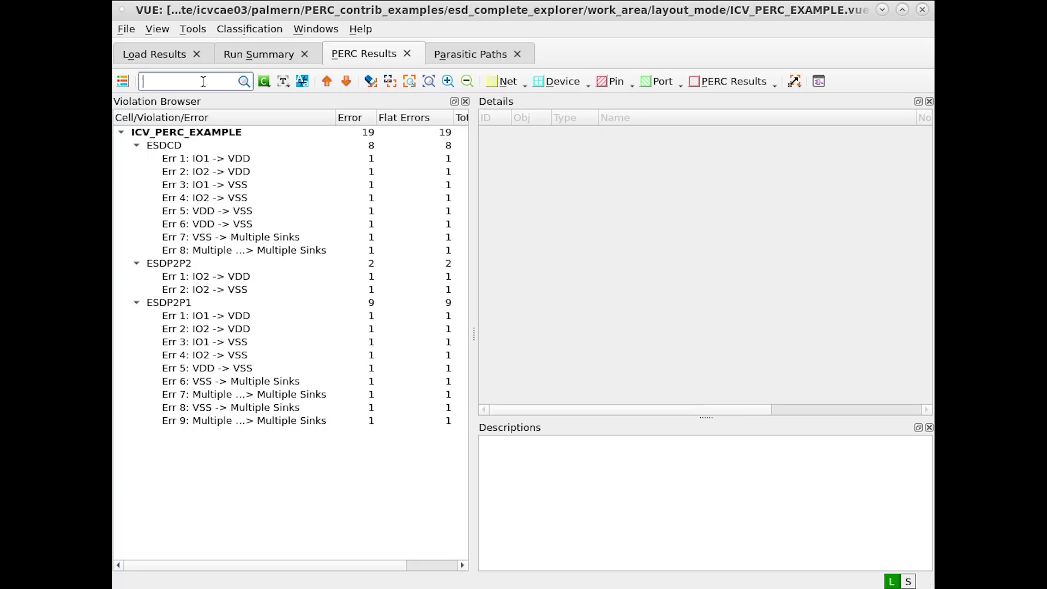
text(TEST)
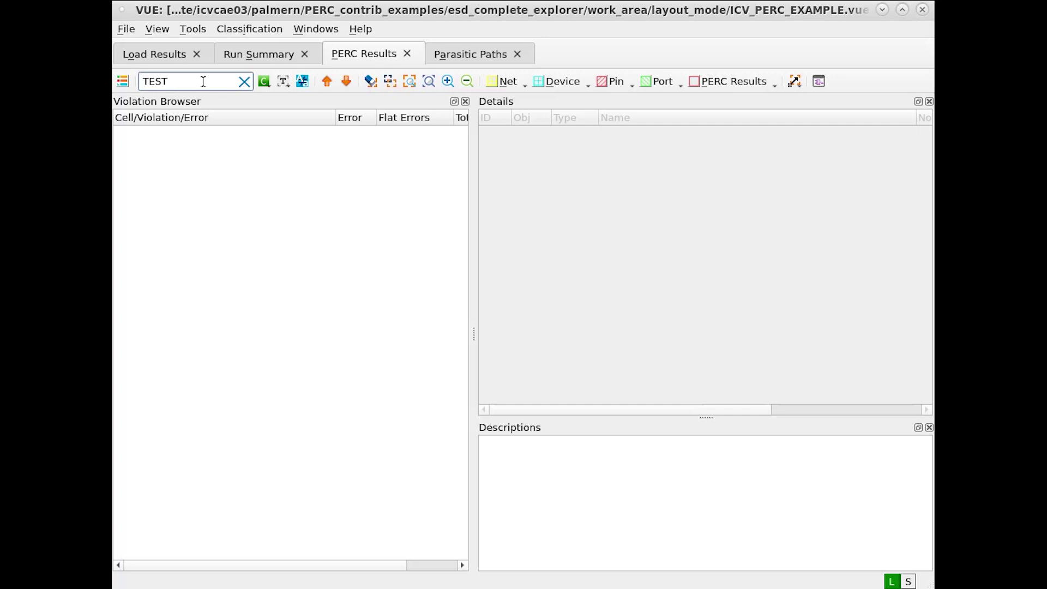
key(BackSpace)
key(BackSpace)
key(BackSpace)
key(BackSpace)
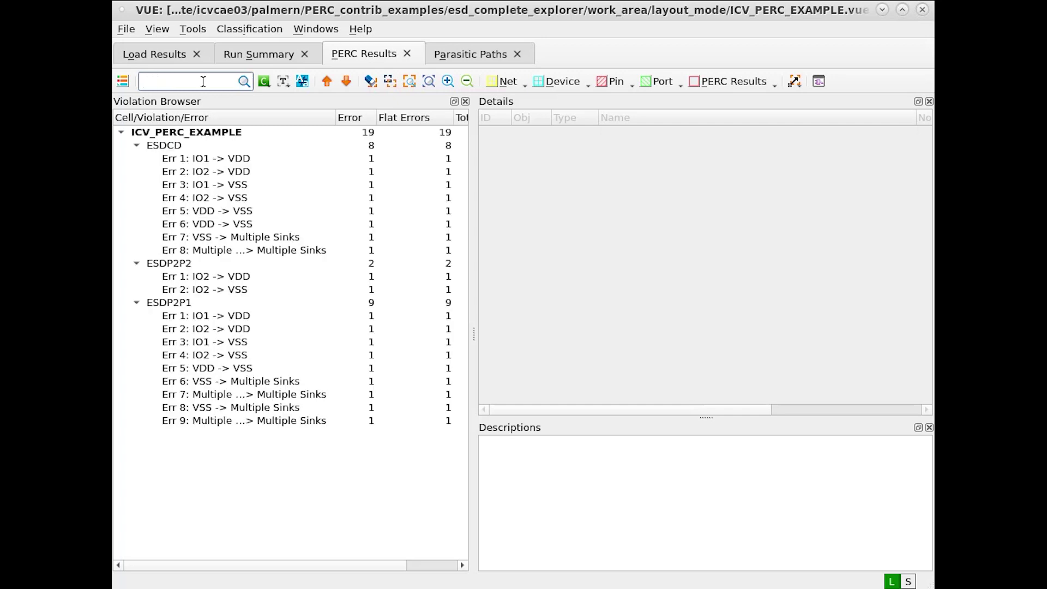
text(_PERC_)
Step: Switch to wildcard matching and filter with ICV*EX
click(282, 81)
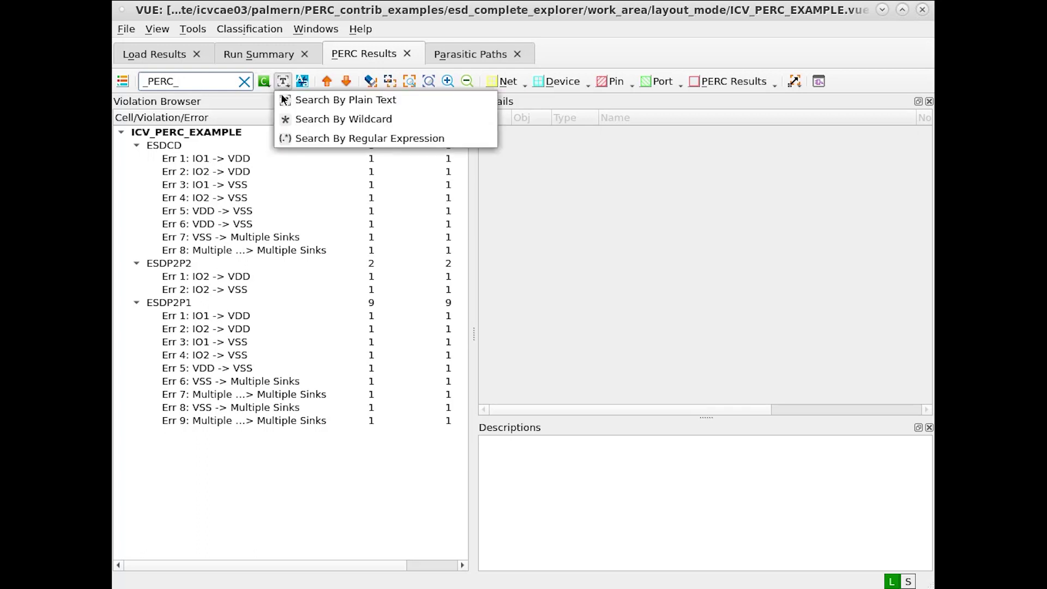
click(289, 117)
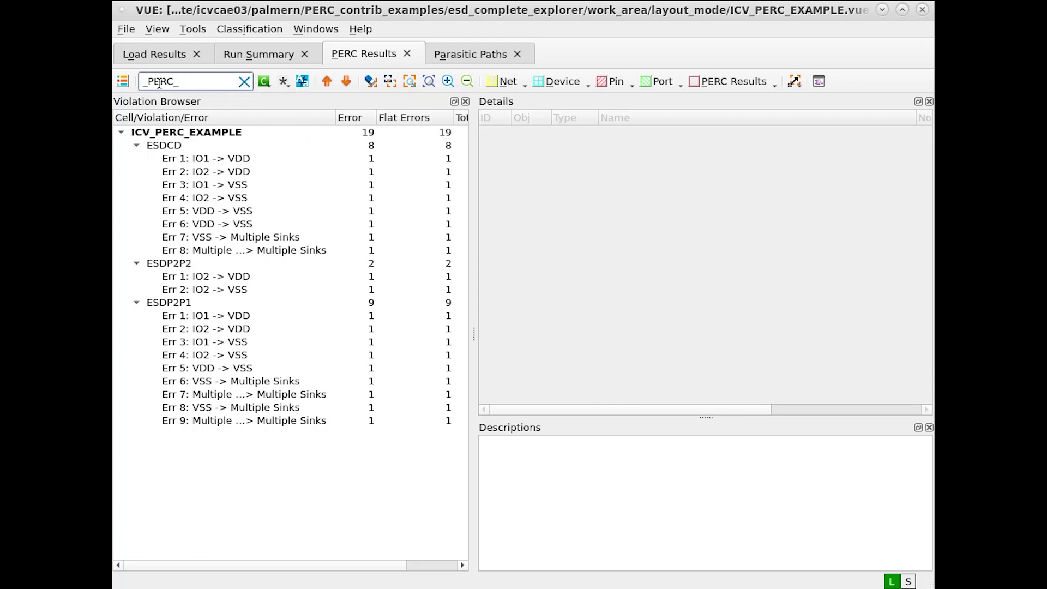
double_click(197, 84)
text(ICVEX)
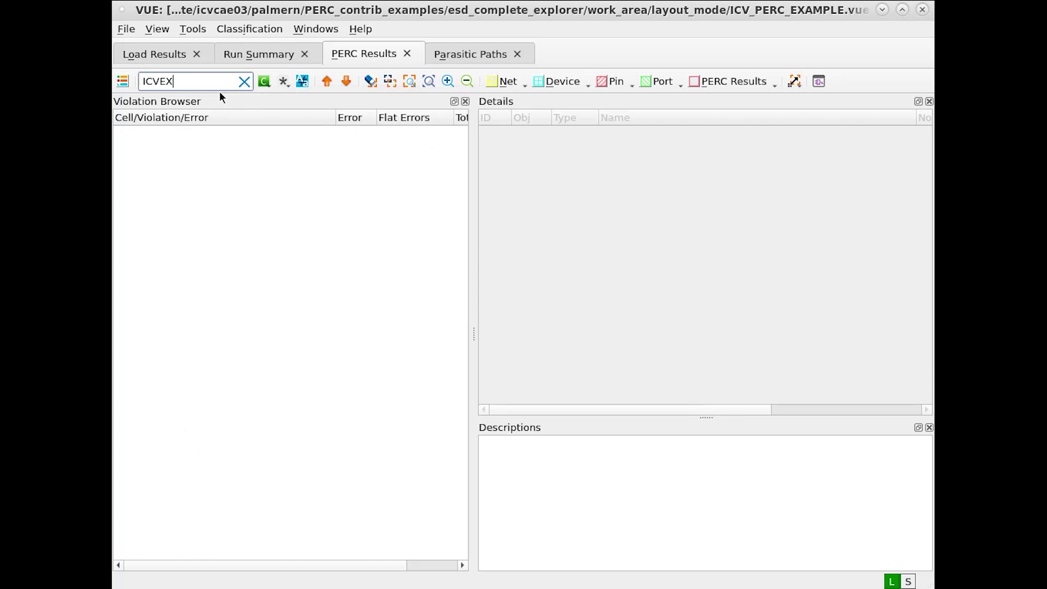
key(Left)
key(Left)
text(*)
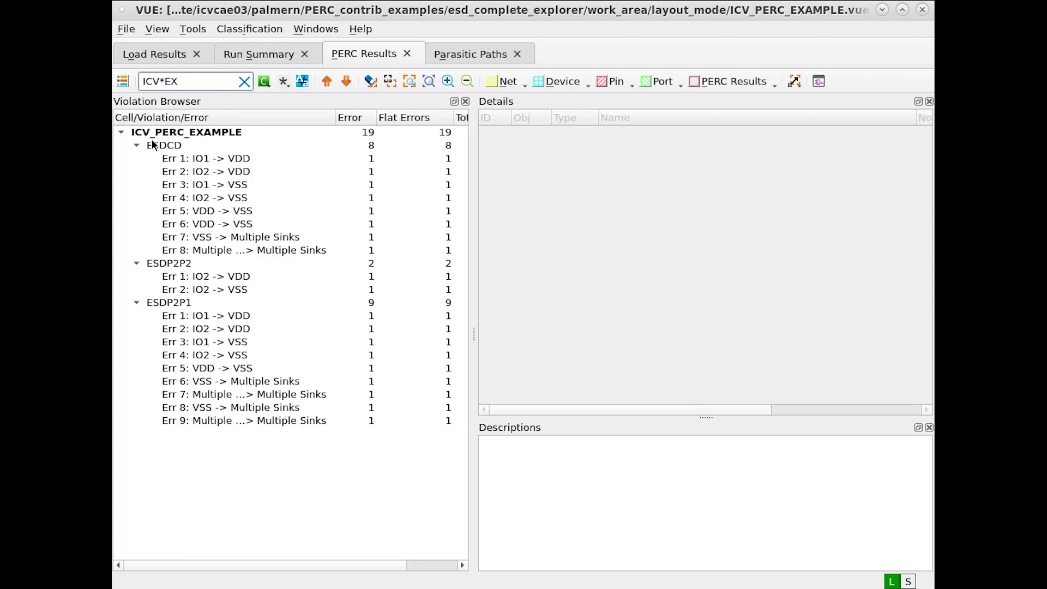
Step: Replace the filter with icv, toggle Case Sensitive on and off, then clear it
drag(190, 81, 138, 81)
key(BackSpace)
text(icv)
click(301, 81)
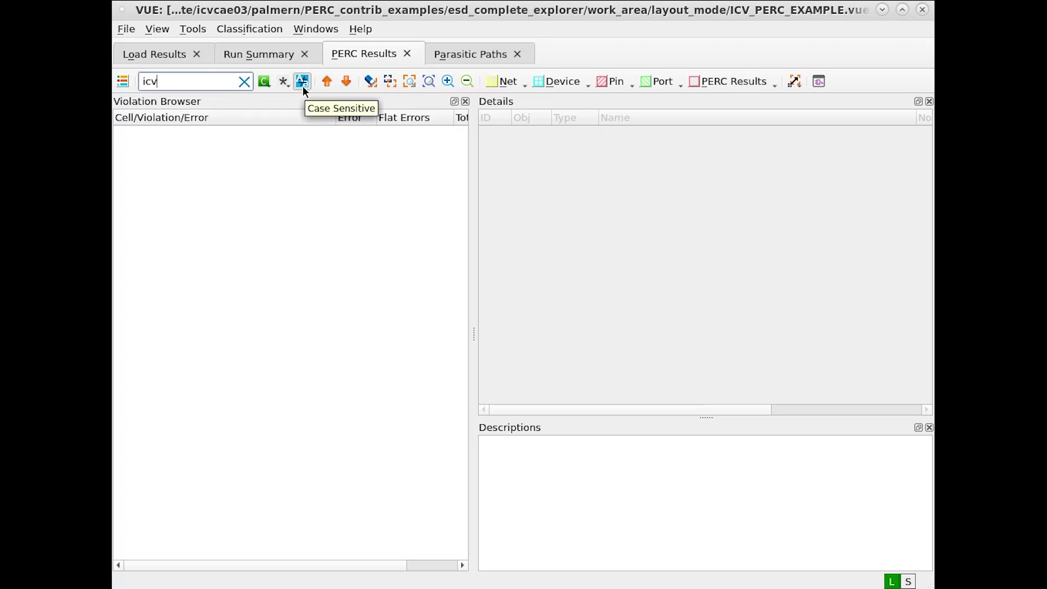
click(303, 86)
click(302, 86)
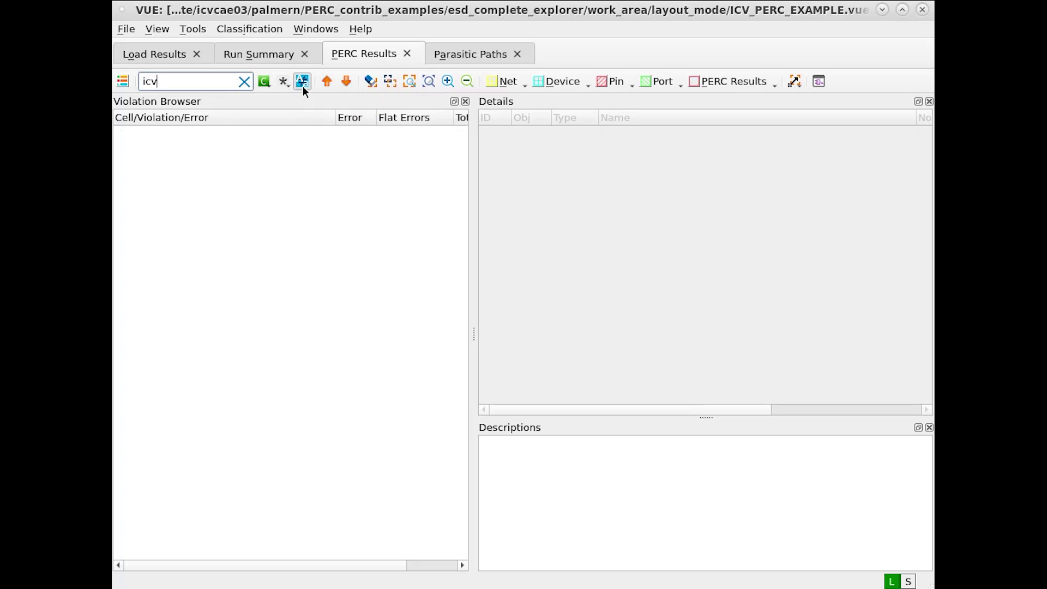
click(303, 86)
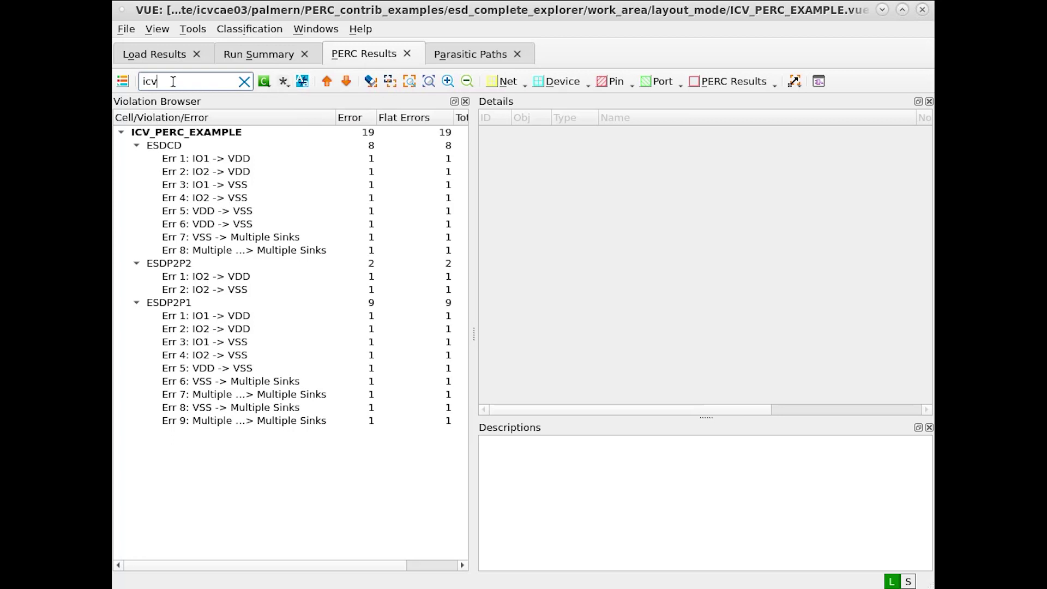
drag(164, 81, 132, 76)
key(BackSpace)
Step: Search violation or rule names with wildcard filters ES*CD, then ES*P and ES*P2P2
click(263, 80)
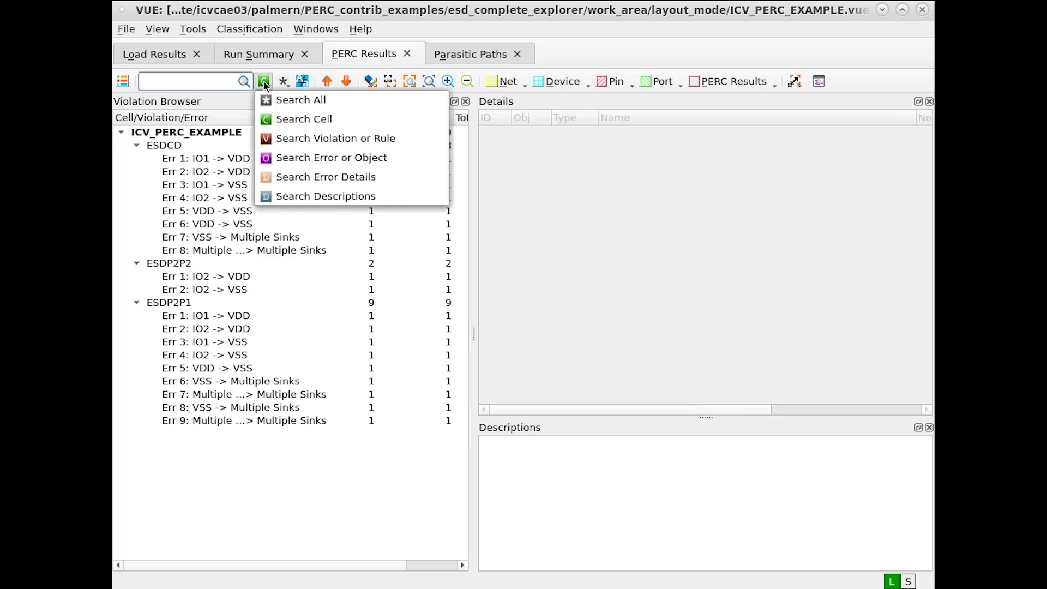
click(323, 139)
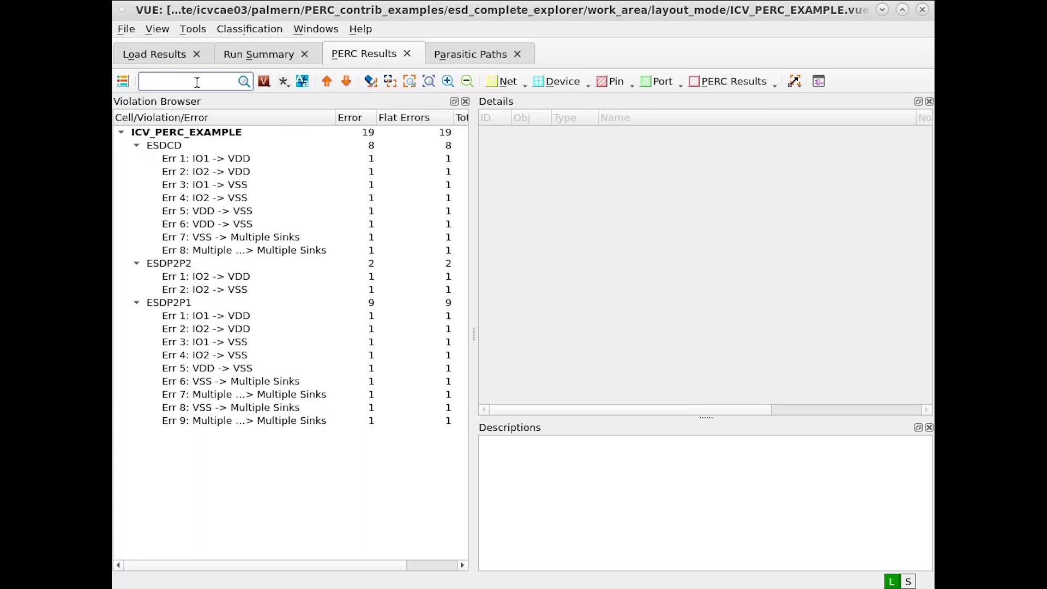
text(ES*CD)
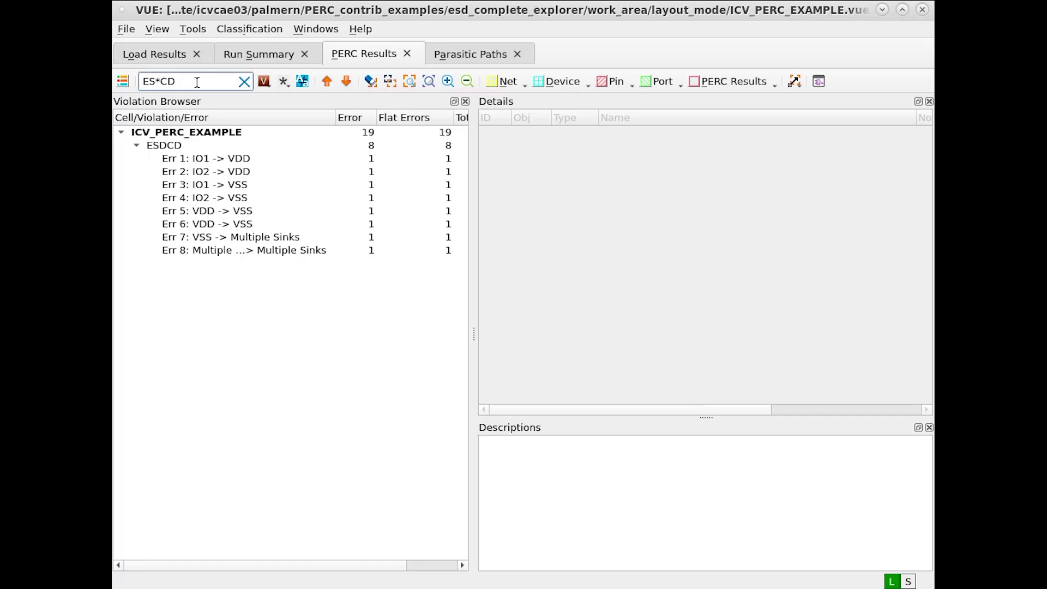
key(BackSpace)
key(BackSpace)
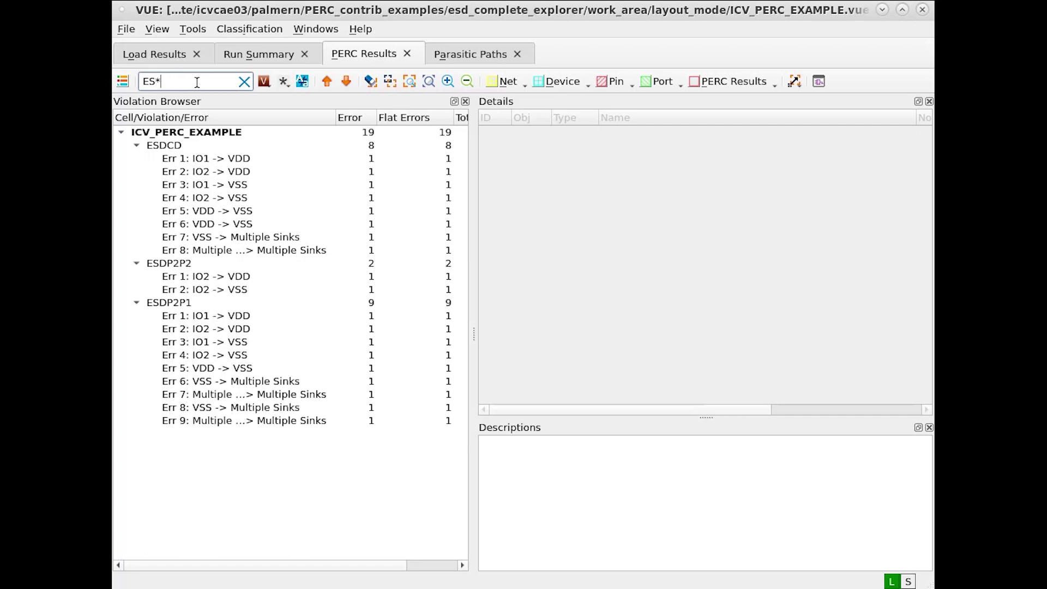
text(P)
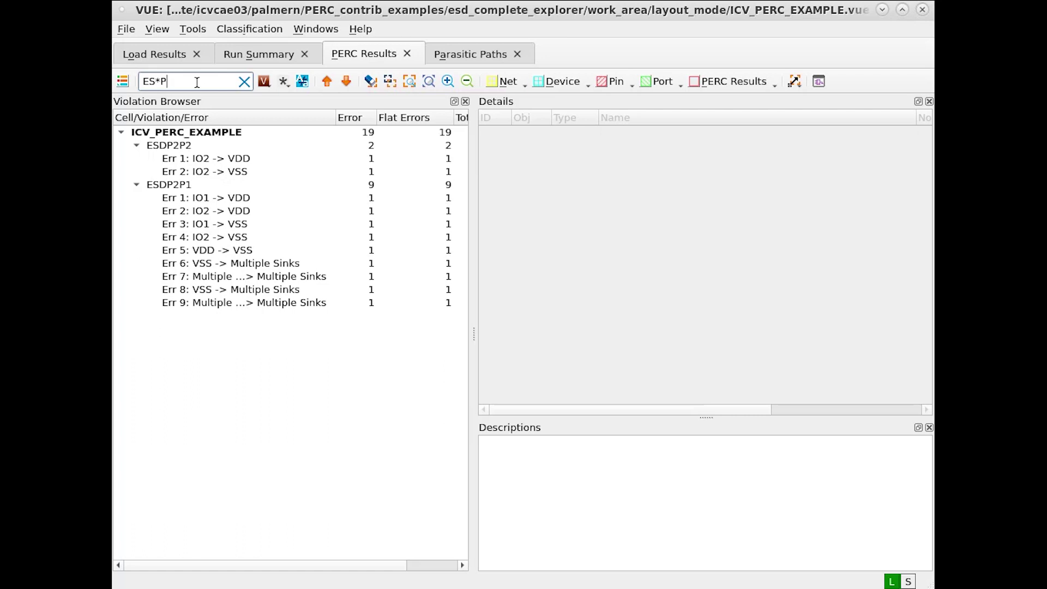
text(2P2)
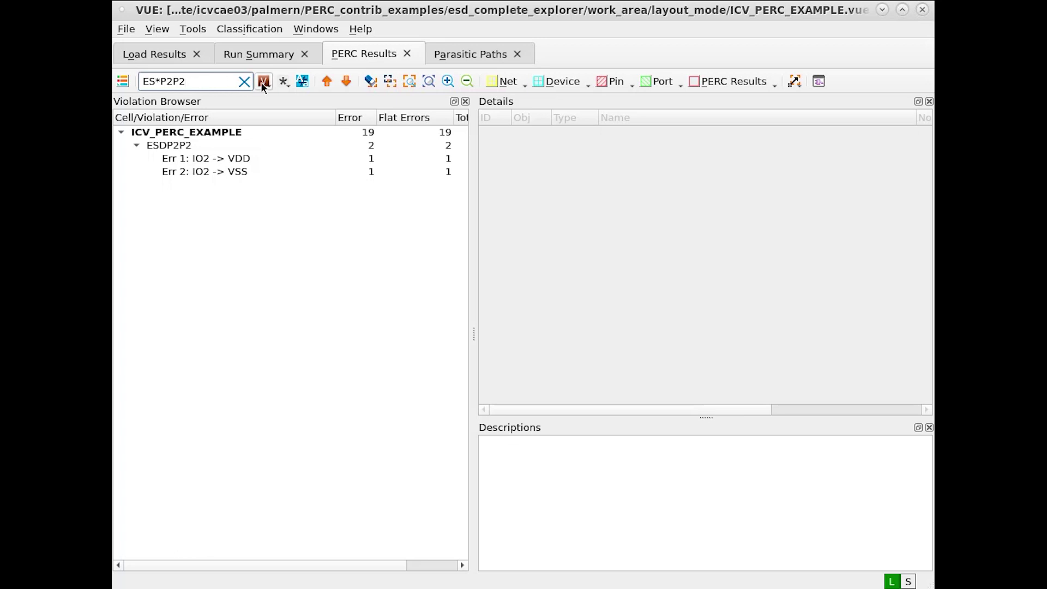
Step: Clear the filter, search error or object names, and refine IO*VDD to IO1*VDD
click(244, 82)
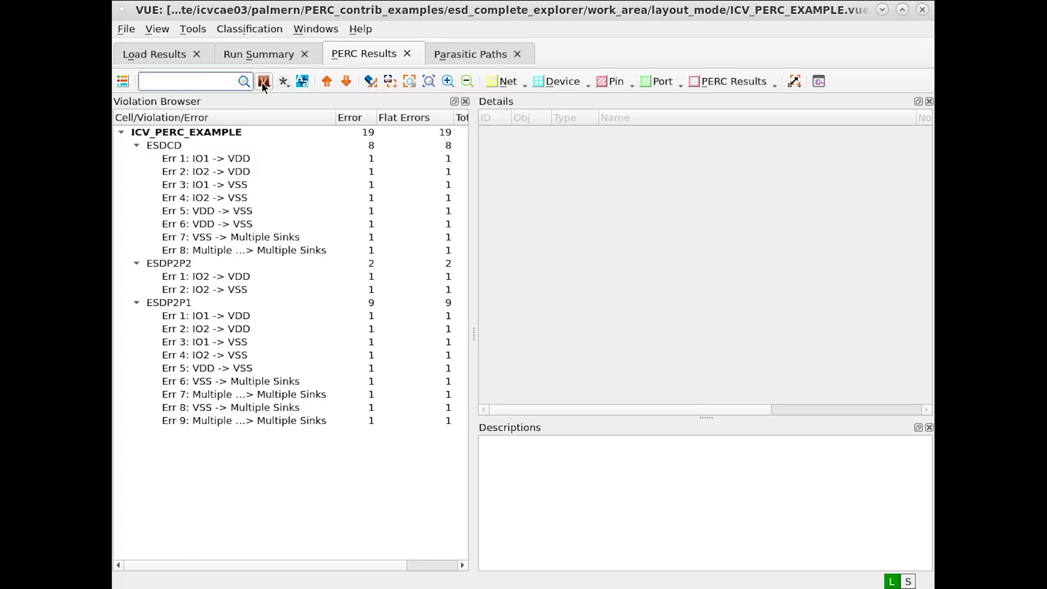
click(263, 82)
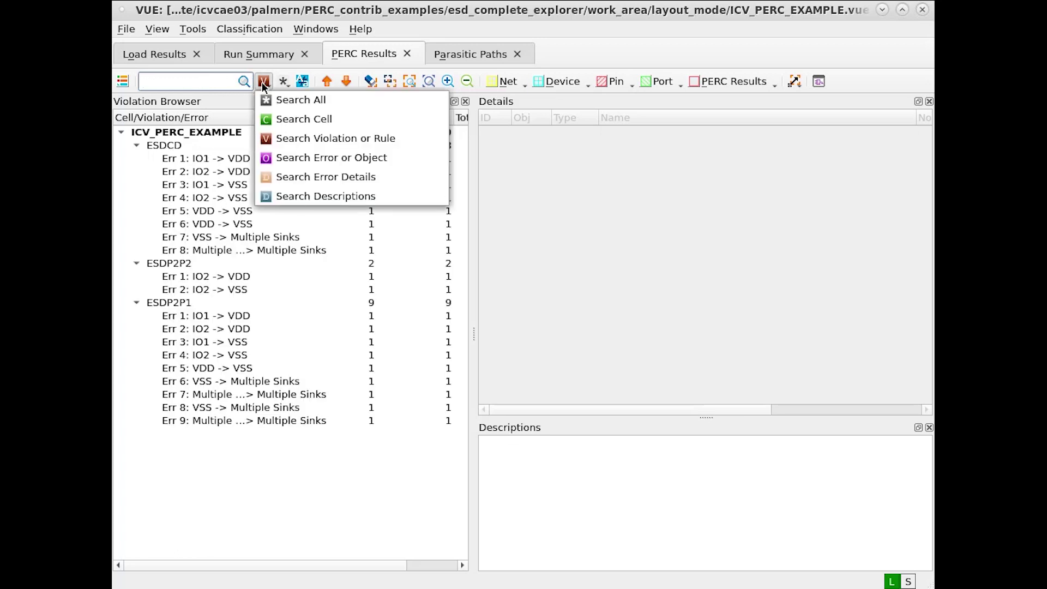
click(347, 159)
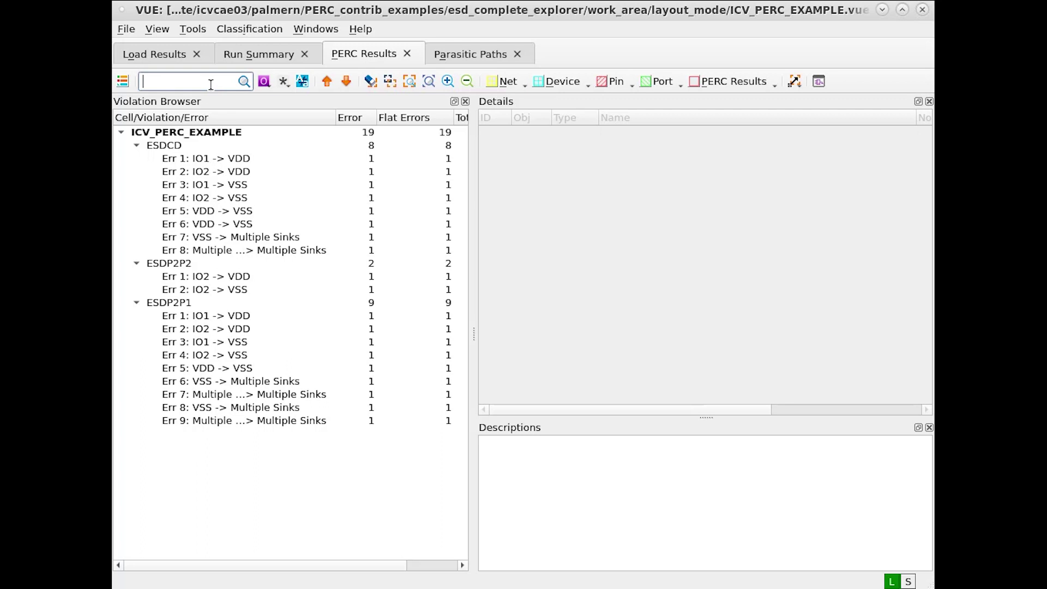
text(IO*VDD)
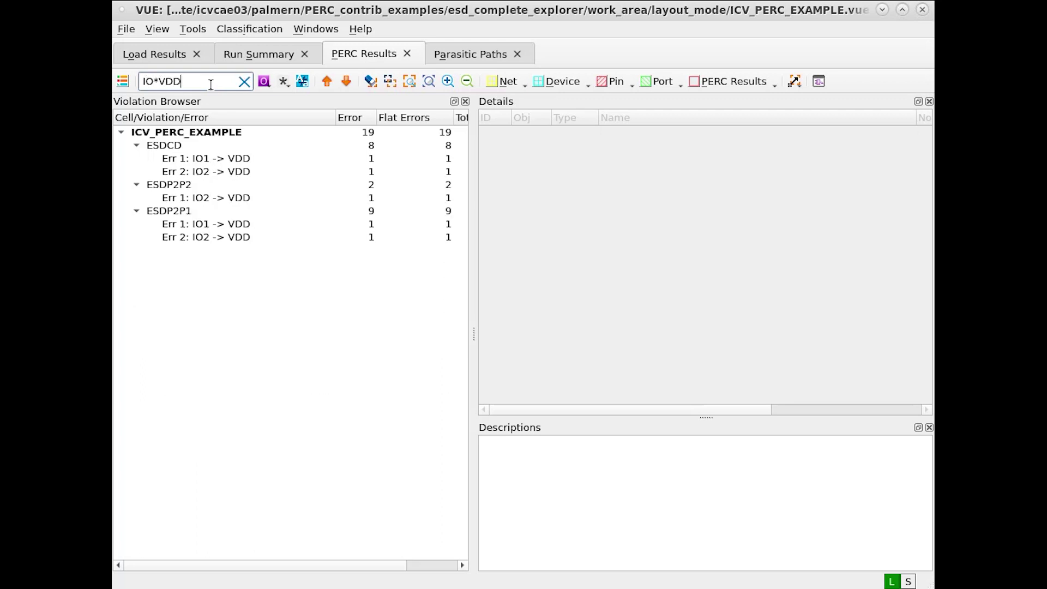
key(BackSpace)
key(BackSpace)
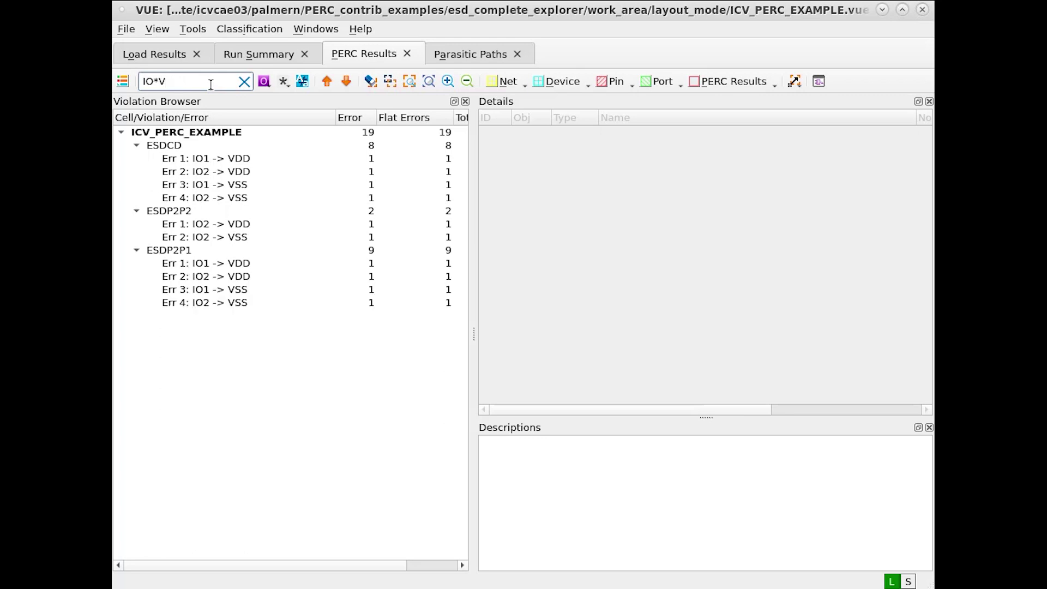
text(DD)
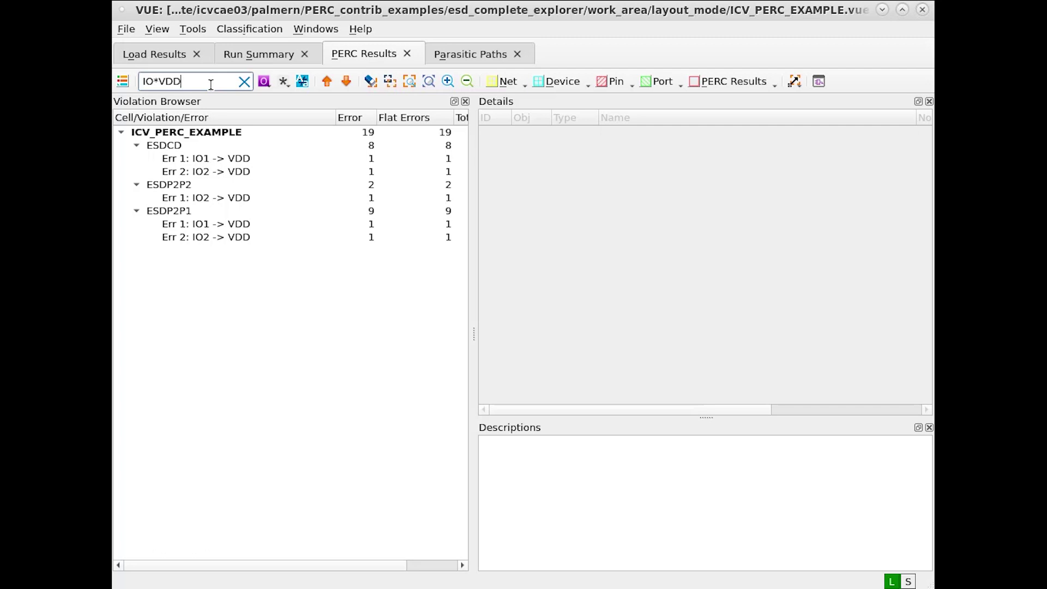
key(Left)
key(Left)
key(Left)
key(Left)
text(1)
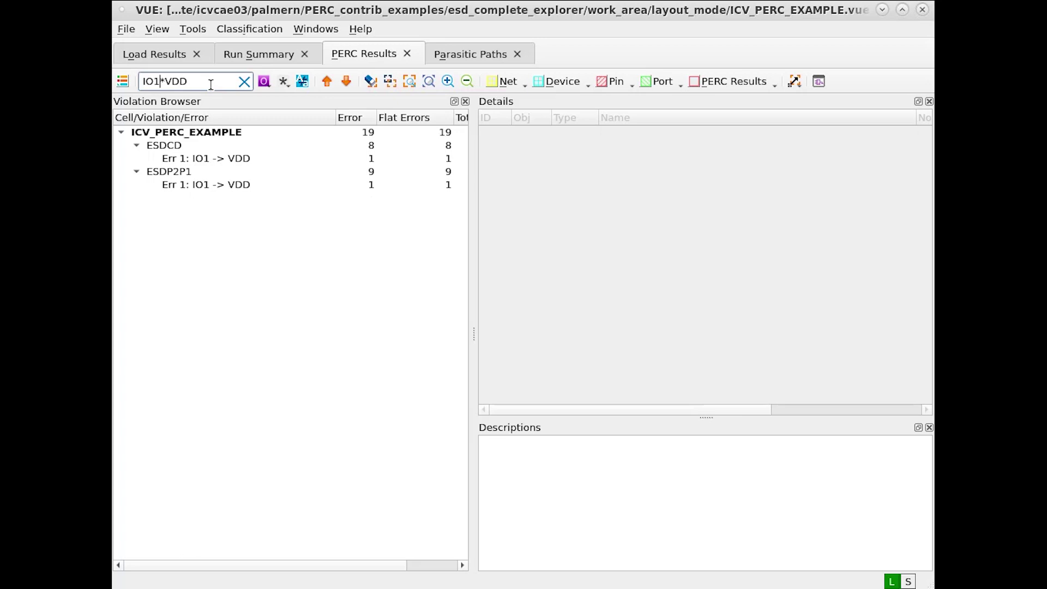
Step: Search error details by regular expression using the query (?=R=[0-9].[5-9])
click(243, 83)
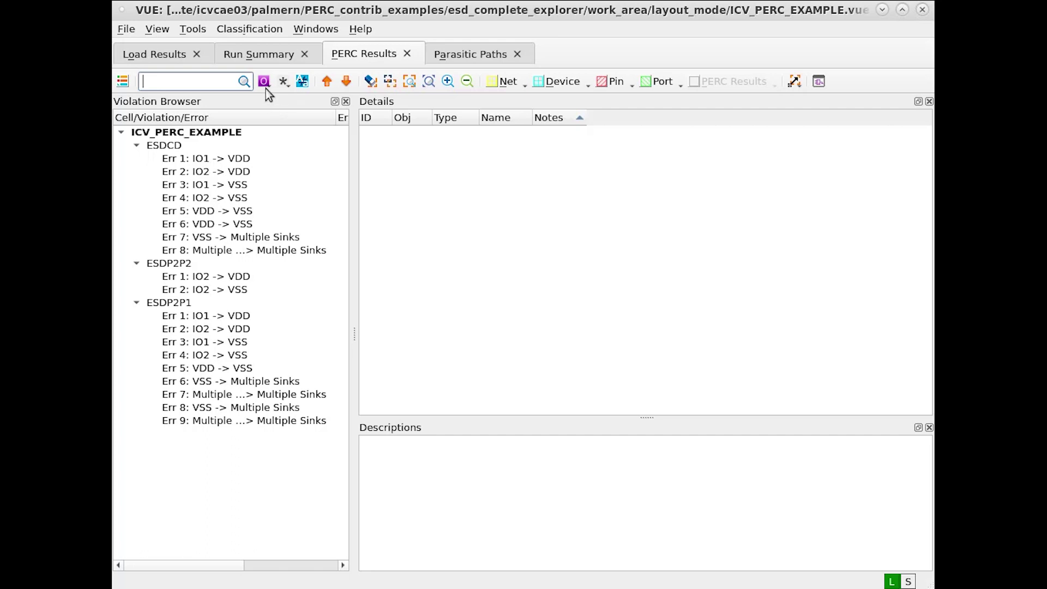
click(265, 86)
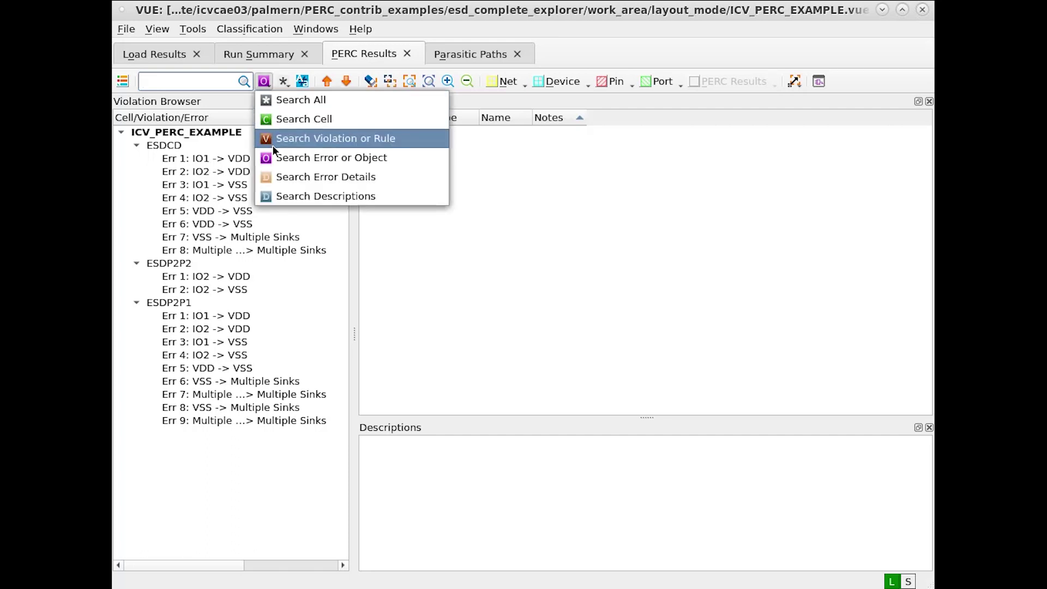
click(273, 174)
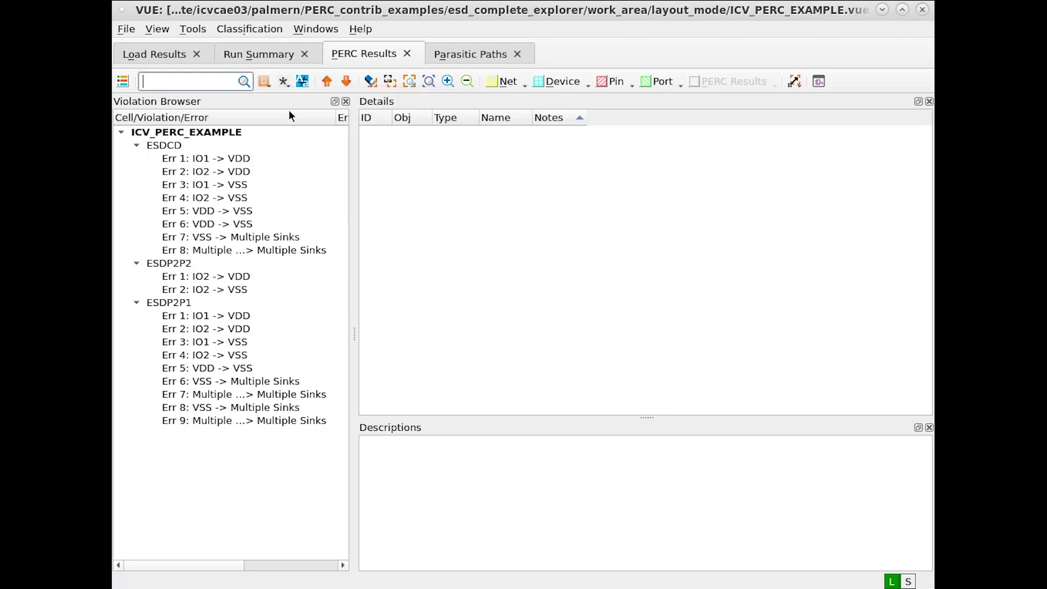
click(289, 84)
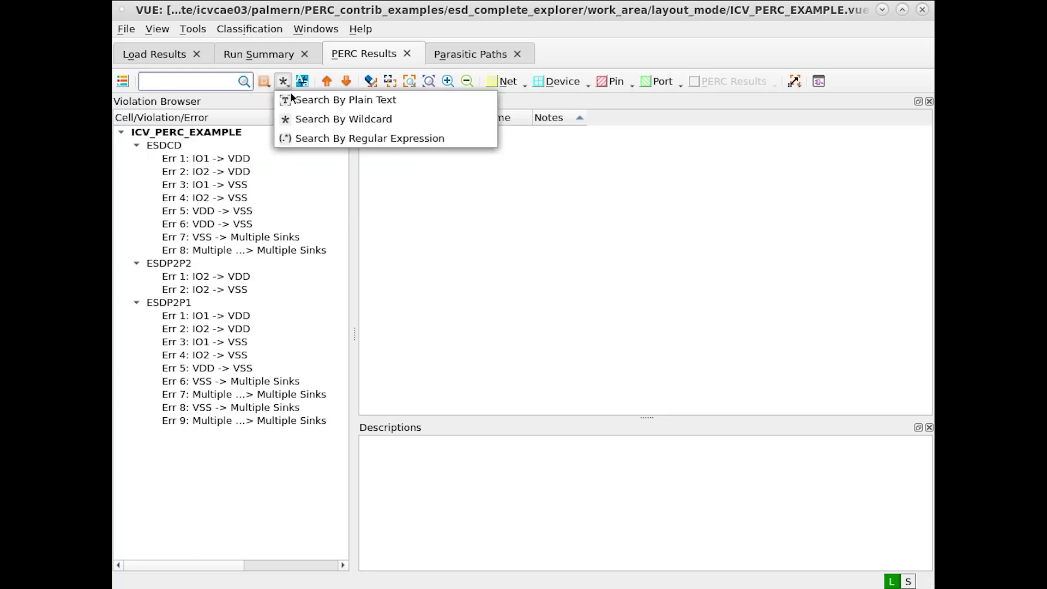
click(295, 138)
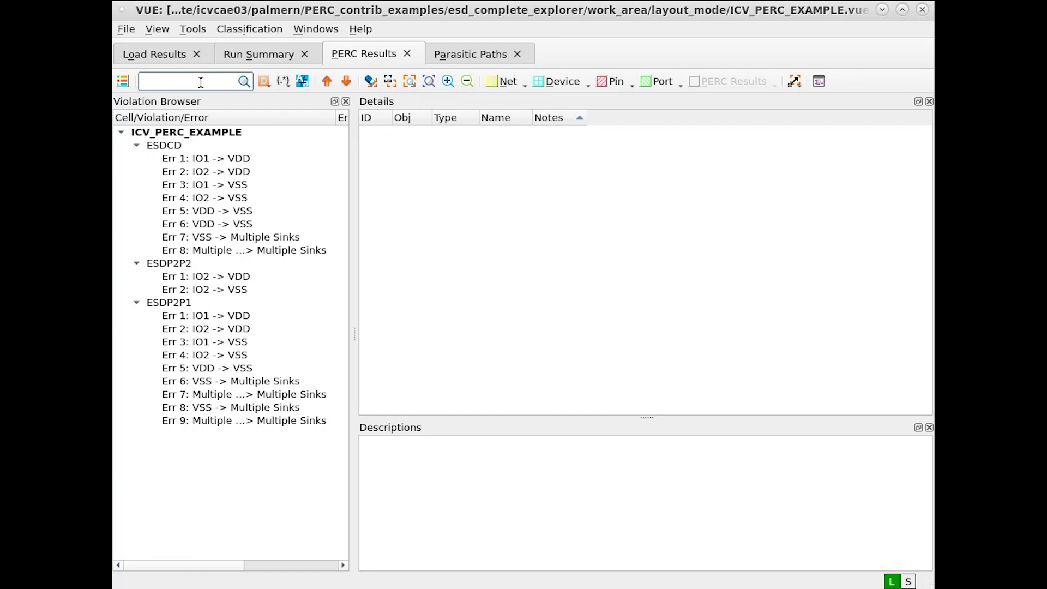
text(()
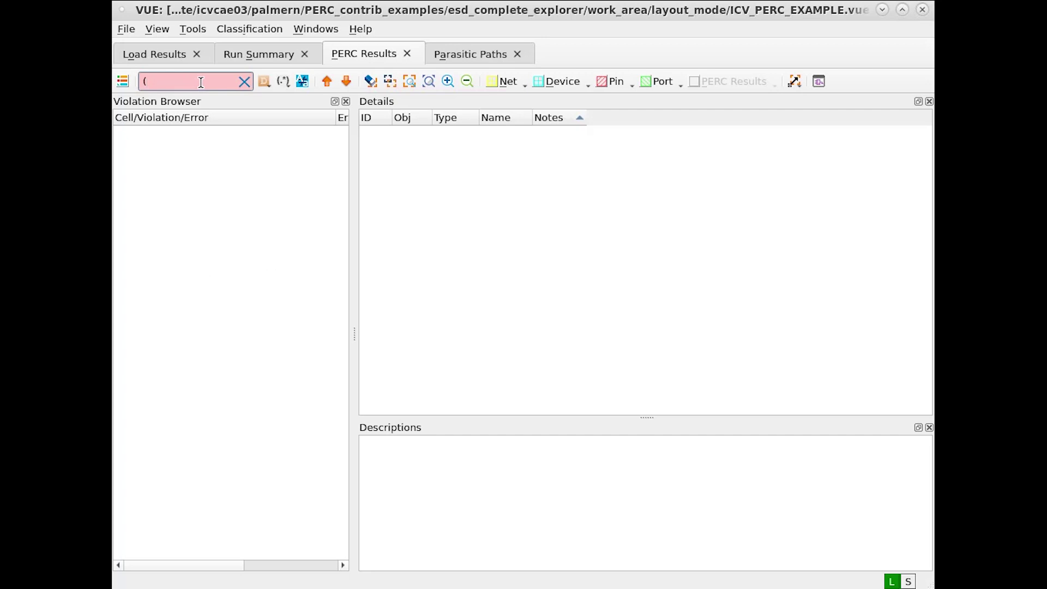
text(?R)
key(BackSpace)
text(=R=[0-9].[5-9]))
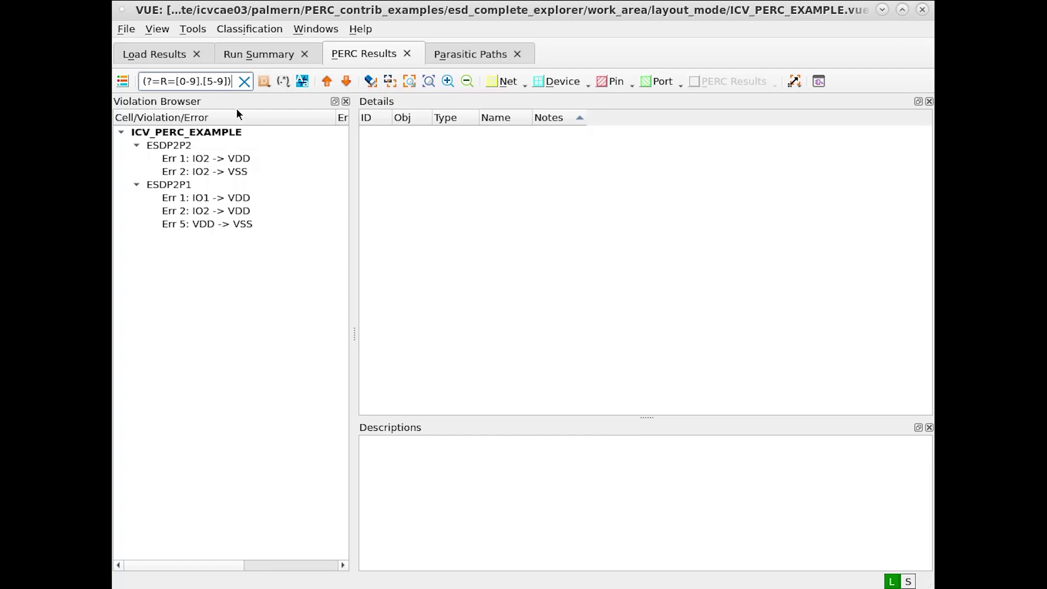
Step: Inspect the five filtered resistance errors under ESDP2P2 and ESDP2P1
click(237, 158)
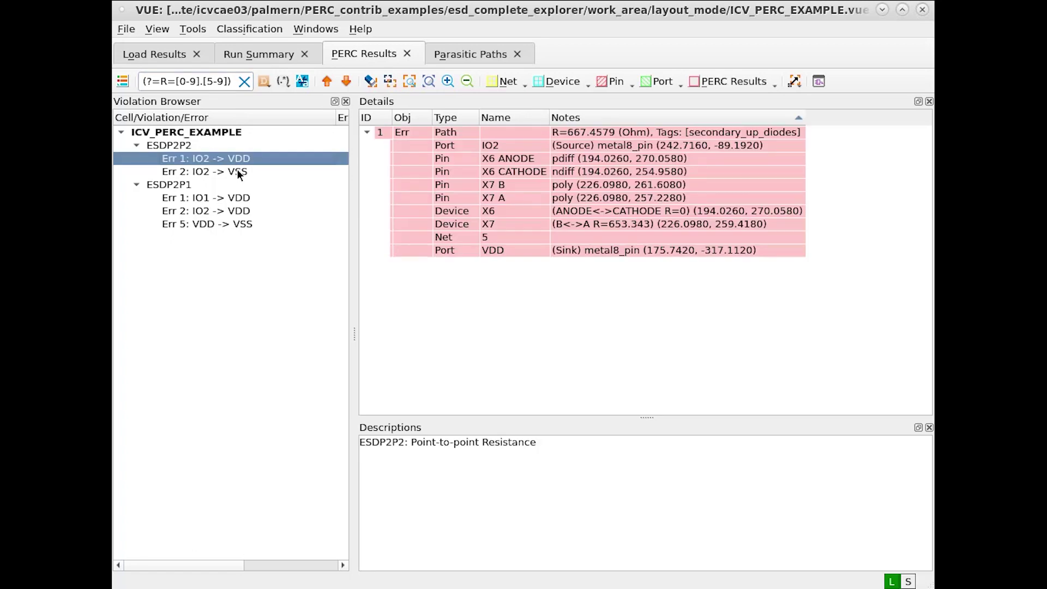
click(237, 171)
click(237, 197)
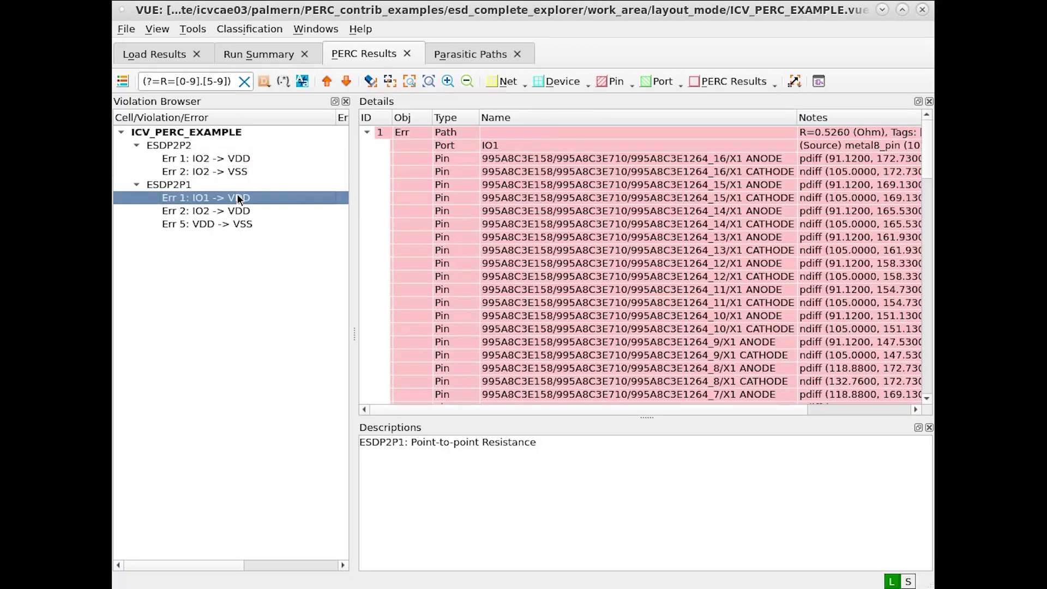
click(237, 211)
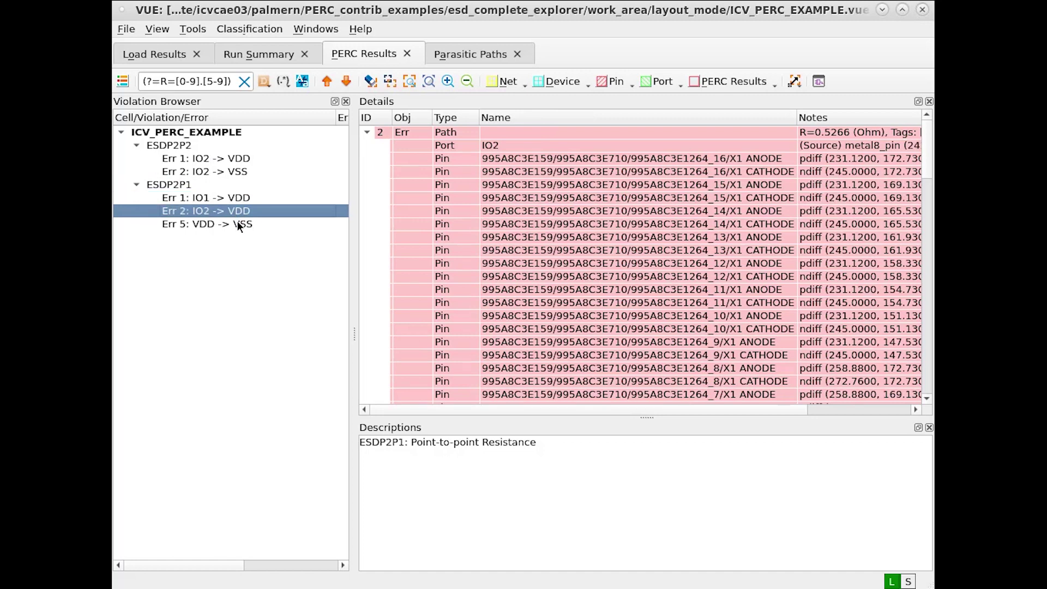
click(238, 224)
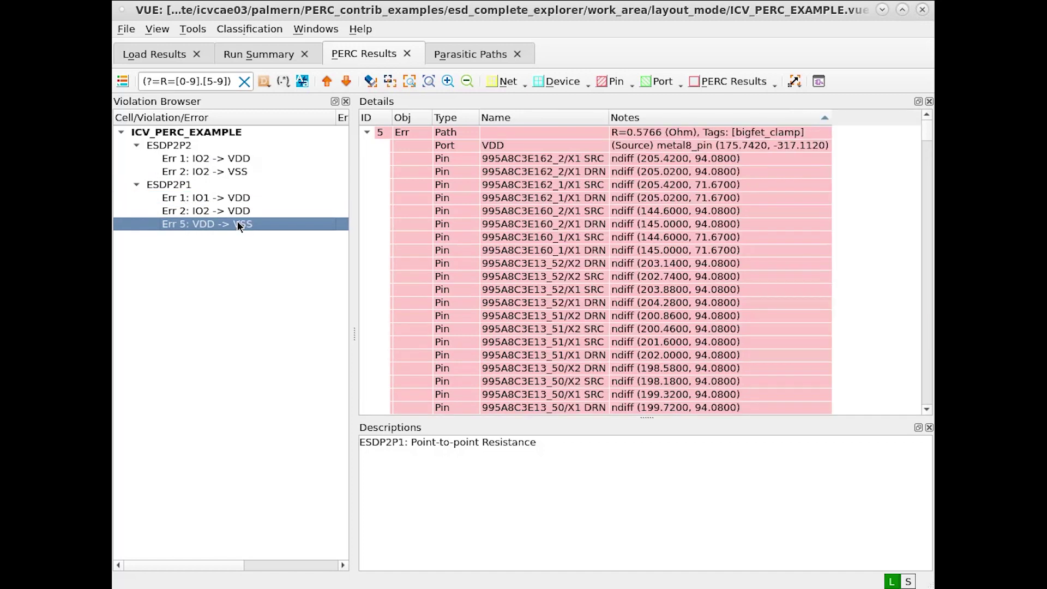
Step: Tighten the digit range to [6-9] and inspect the remaining ESDP2P2 IO2 errors
click(213, 82)
key(BackSpace)
text(6)
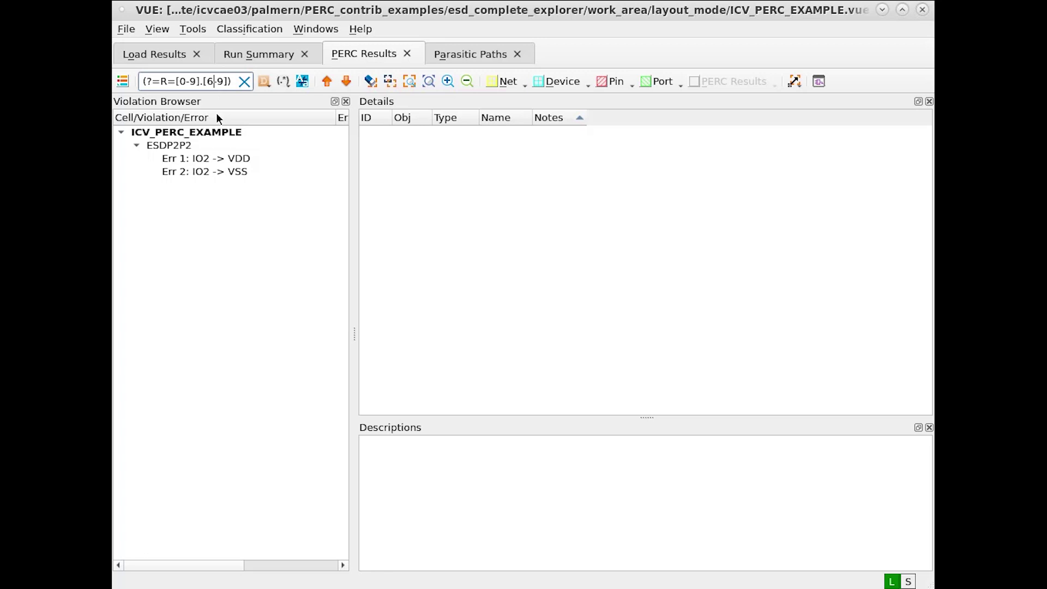
click(230, 159)
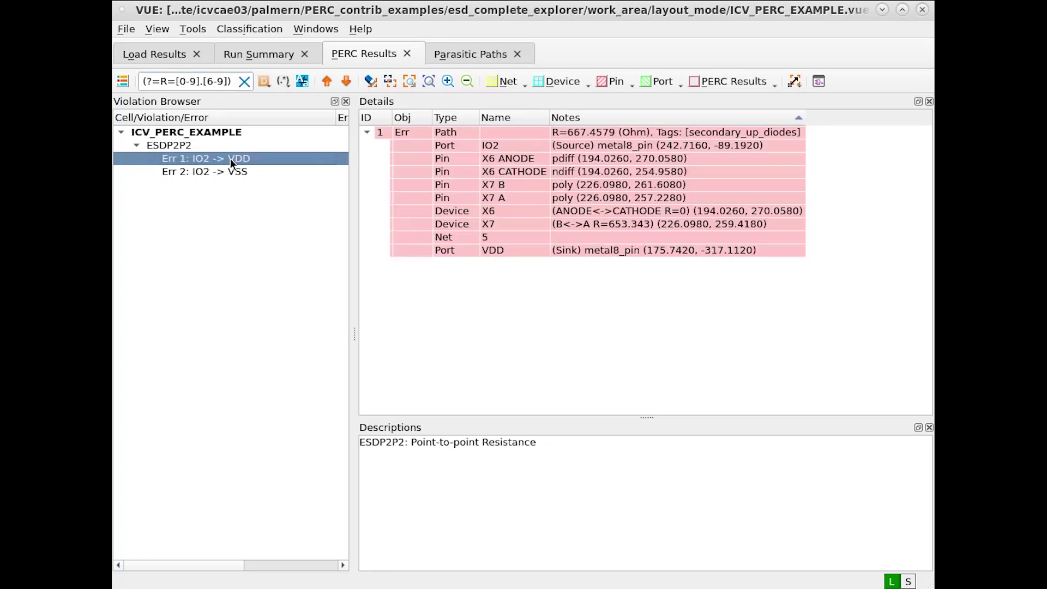
click(230, 172)
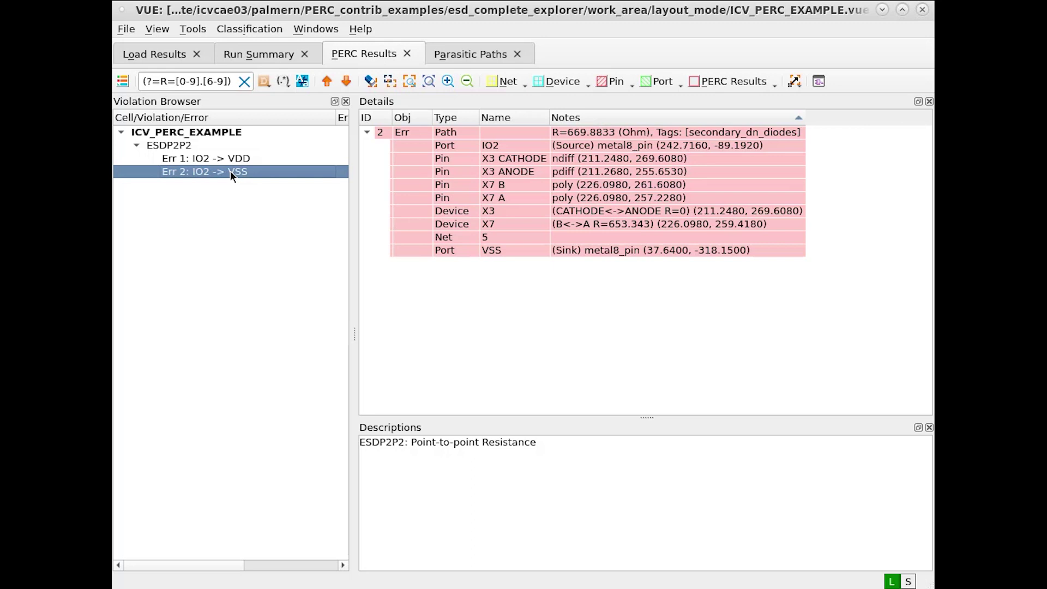
Step: Restore [5-9], append (?=.*clamp), view ESDP2P1 Err 5: VDD -> VSS, then clear the filter
click(217, 82)
key(BackSpace)
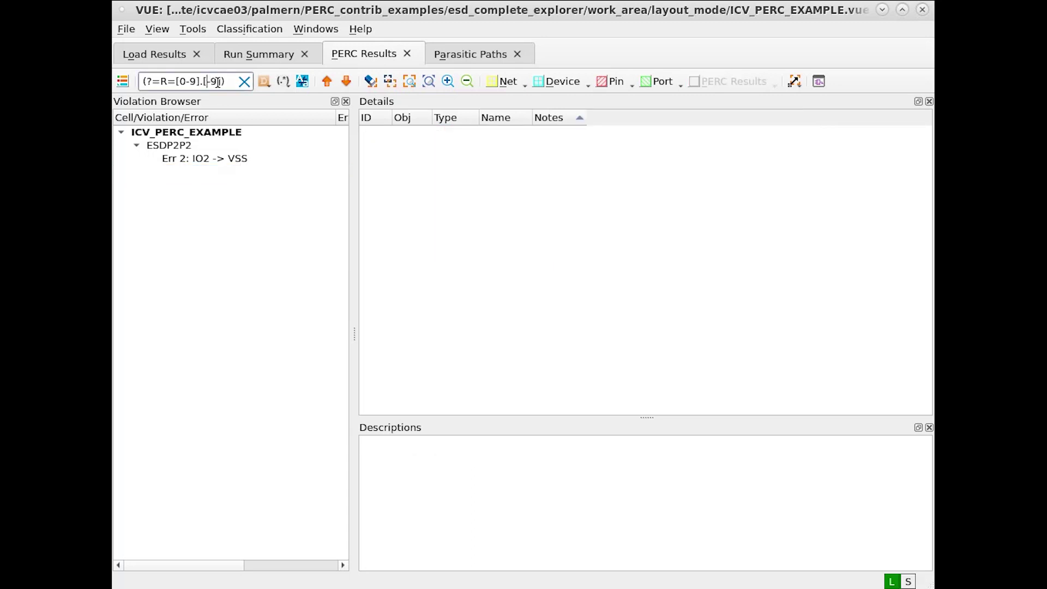
text(5)
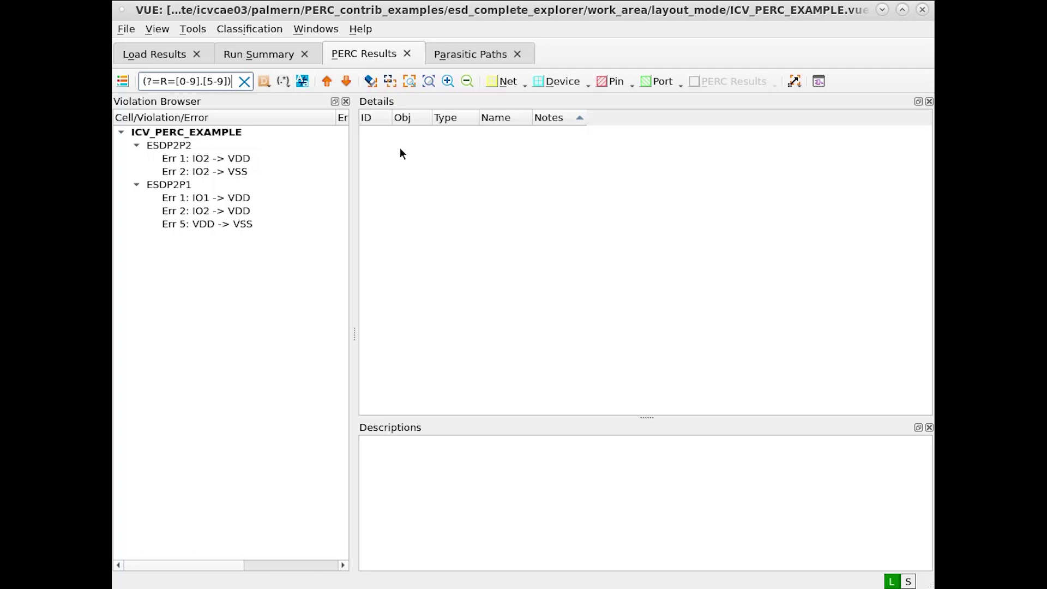
text(()
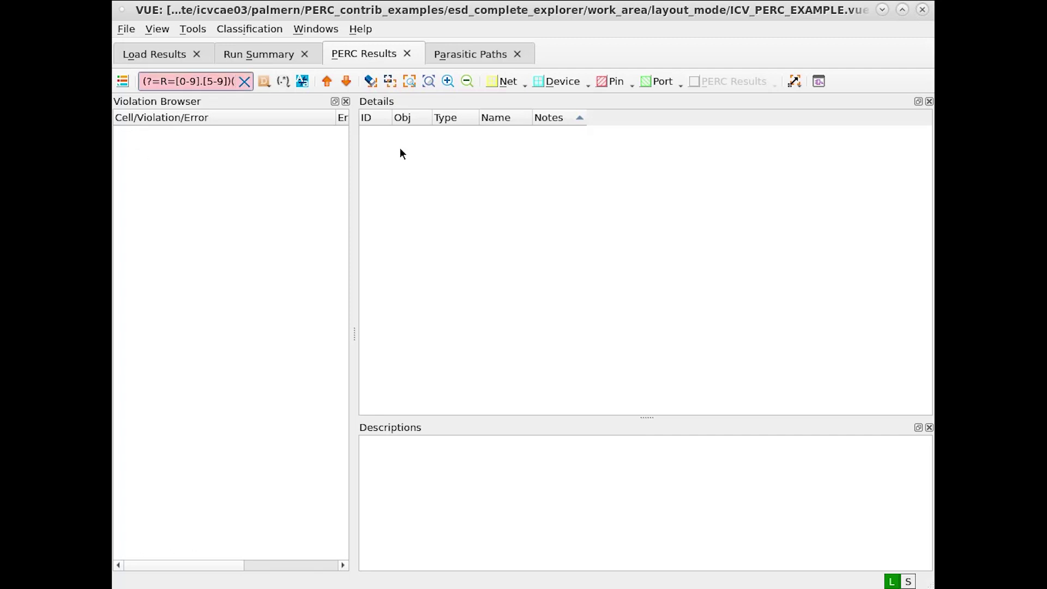
text(?=)
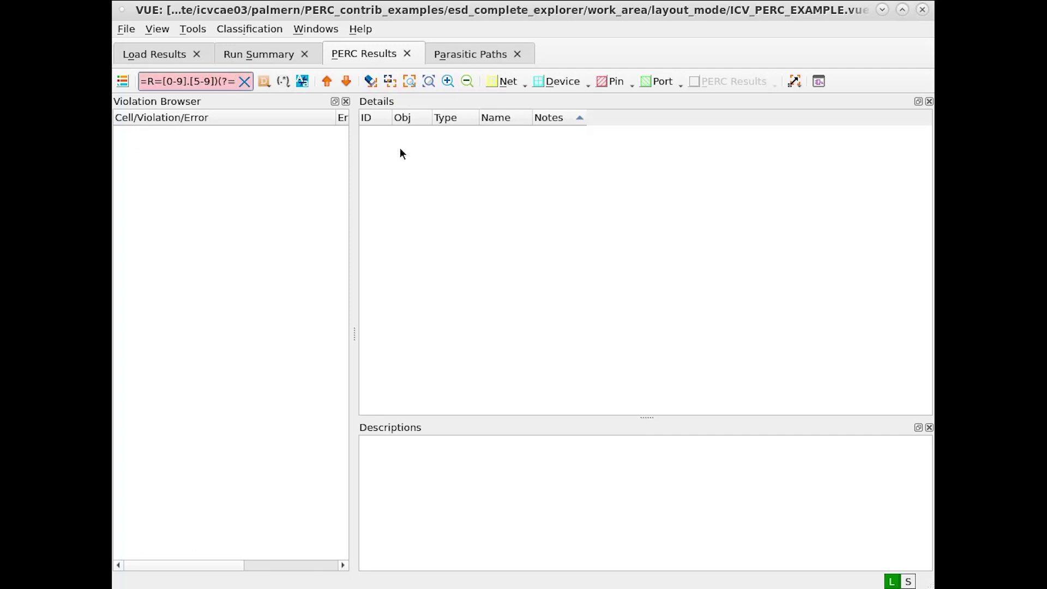
text(.*)
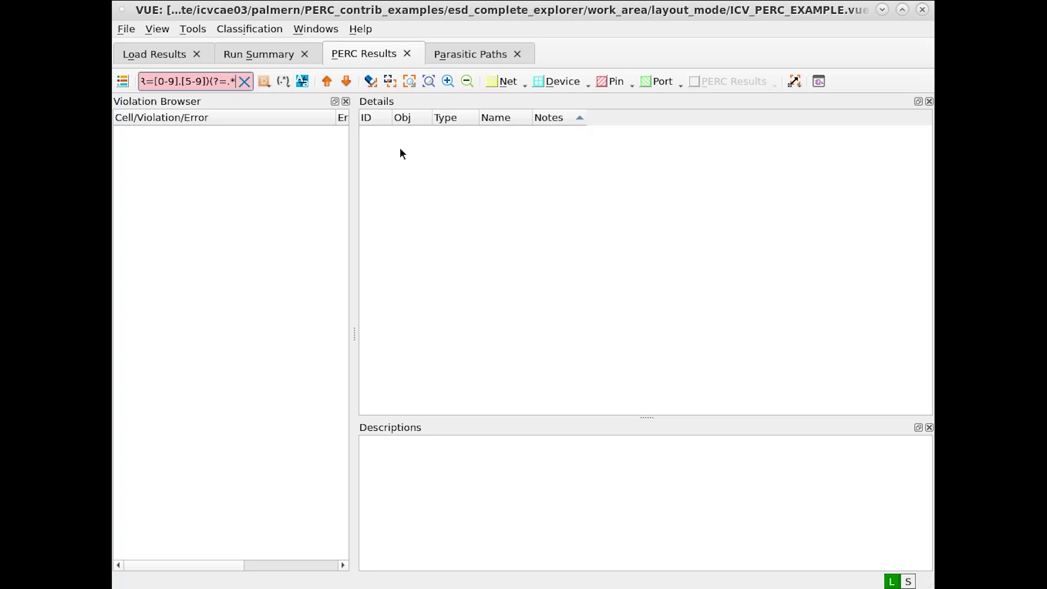
text(clamp))
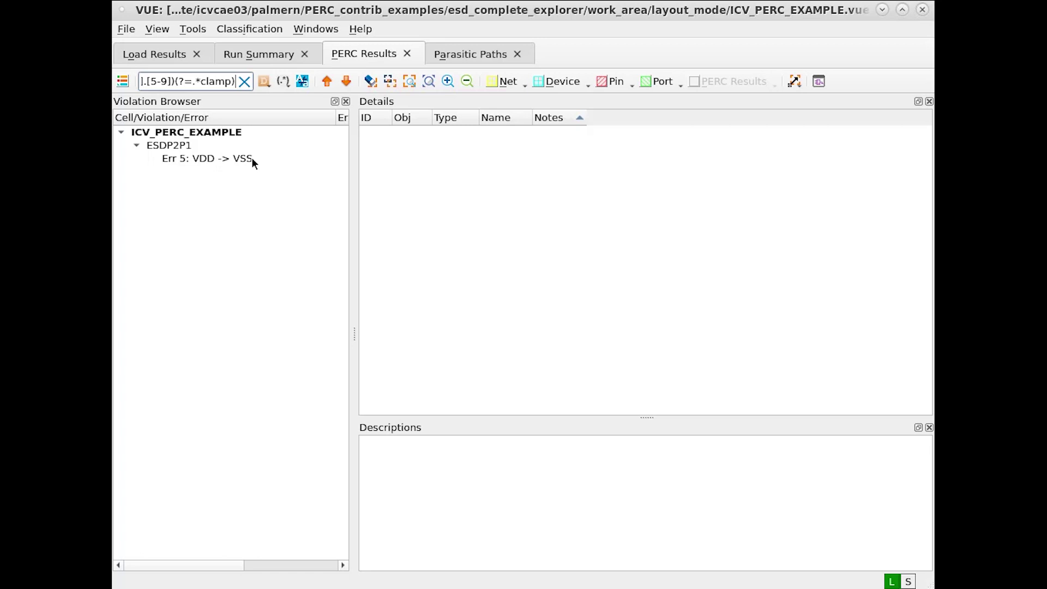
click(229, 158)
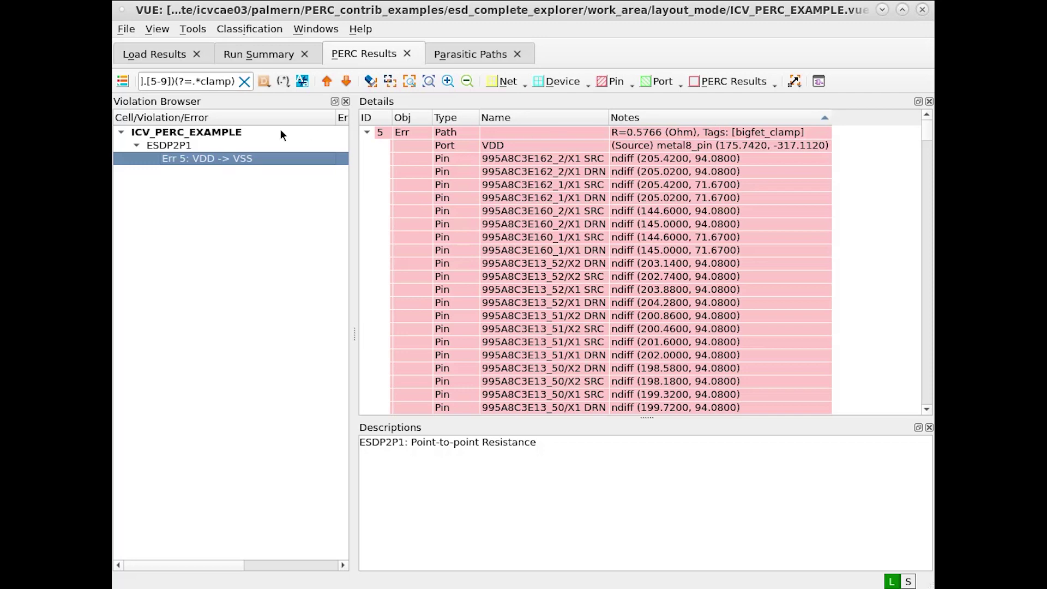
click(243, 83)
Step: Search descriptions with (?=.*I/O.*) and view ESDCD Err 1's path description
click(263, 82)
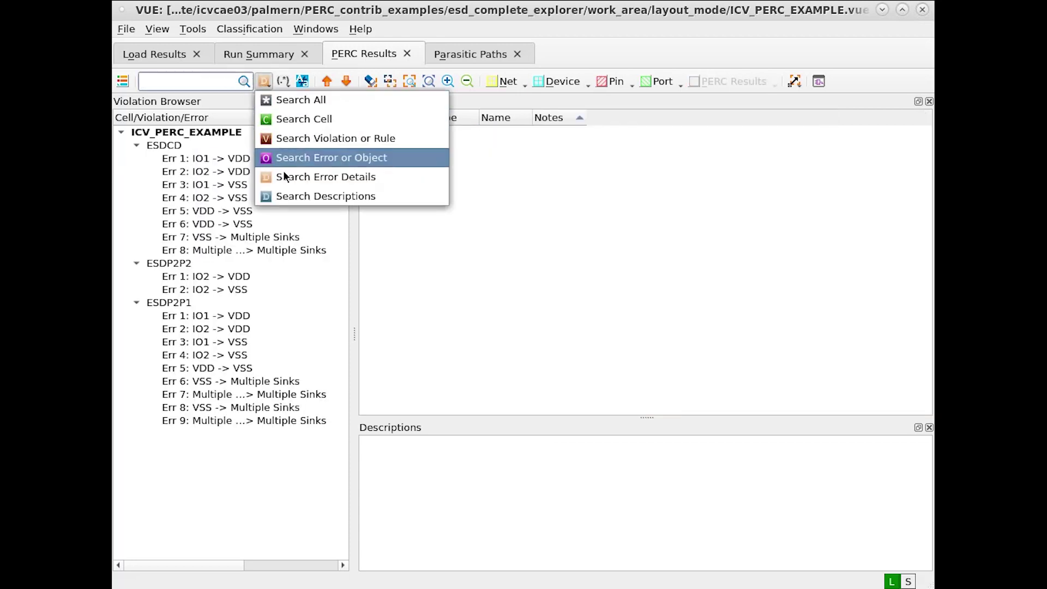
click(298, 197)
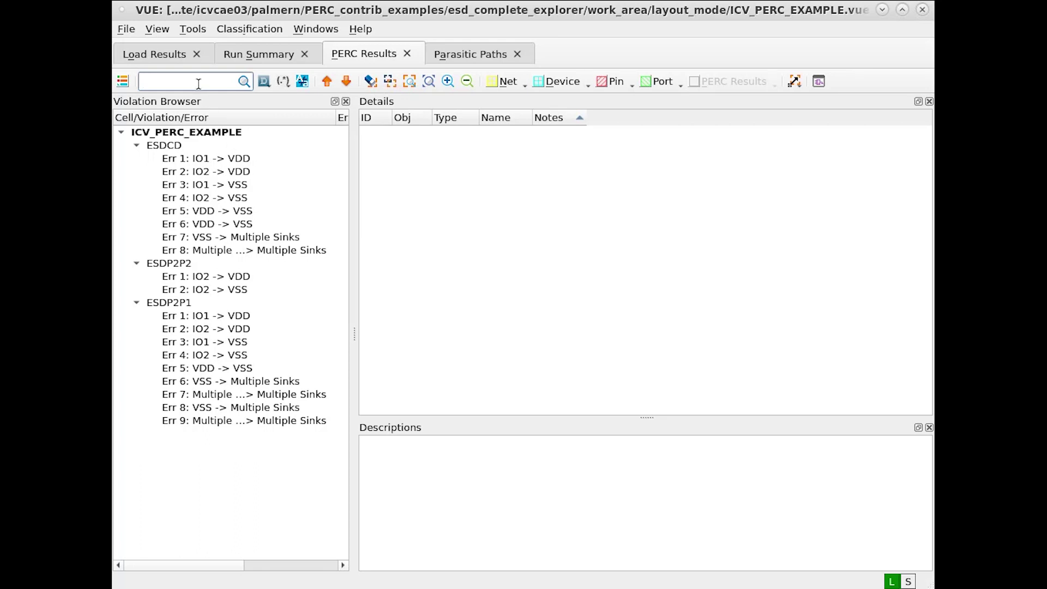
text(()
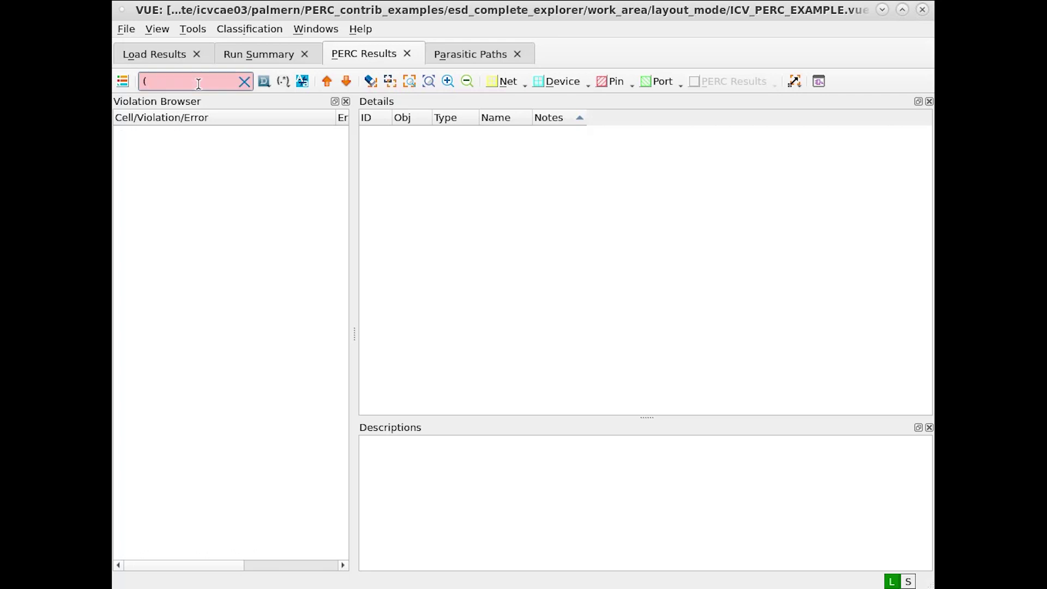
text(?)
text(=)
text(.)
text(l)
text(*I/)
text(O)
text(.*)
text())
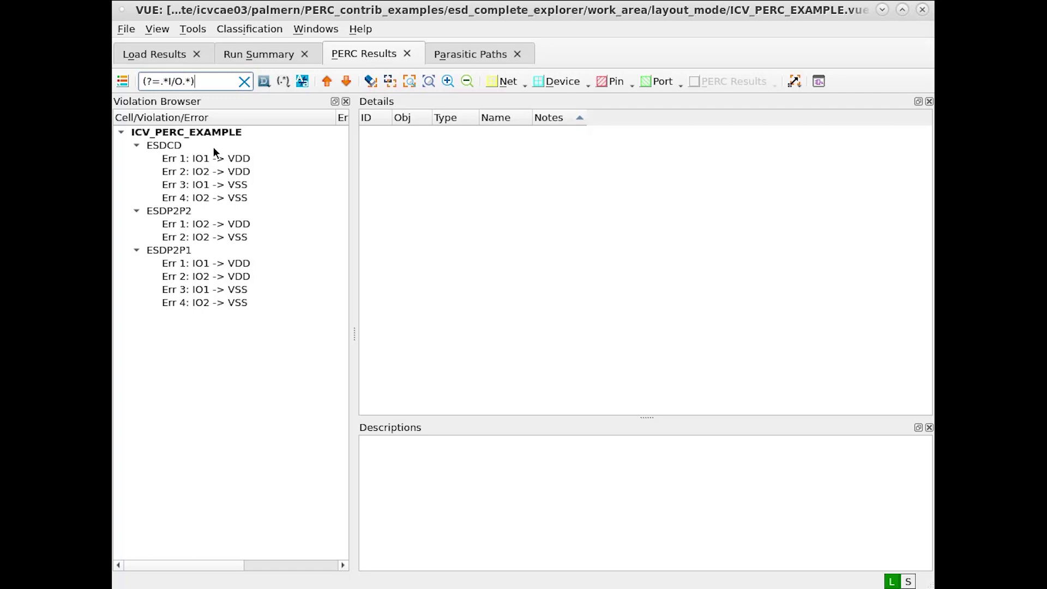
click(222, 159)
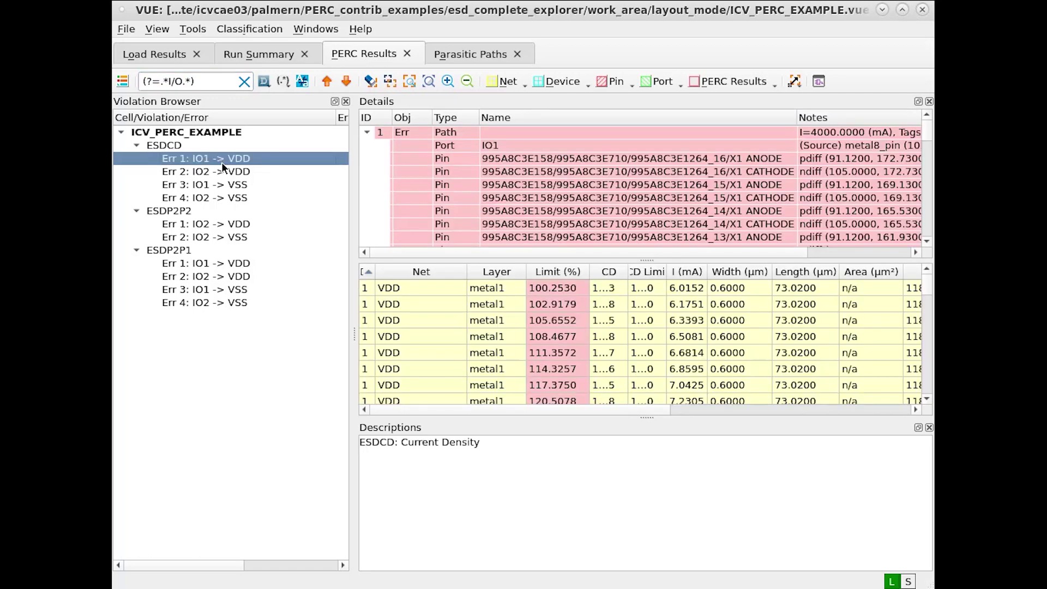
click(416, 134)
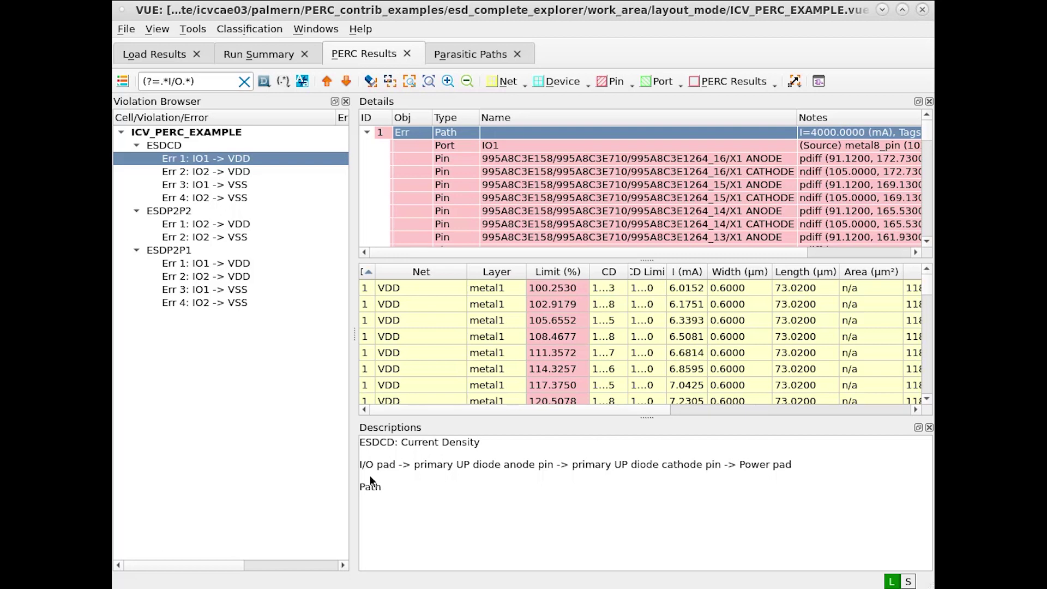
click(214, 82)
Step: Add a (?=.*Ground.*) lookahead and read ESDCD Err 3's path description
text(()
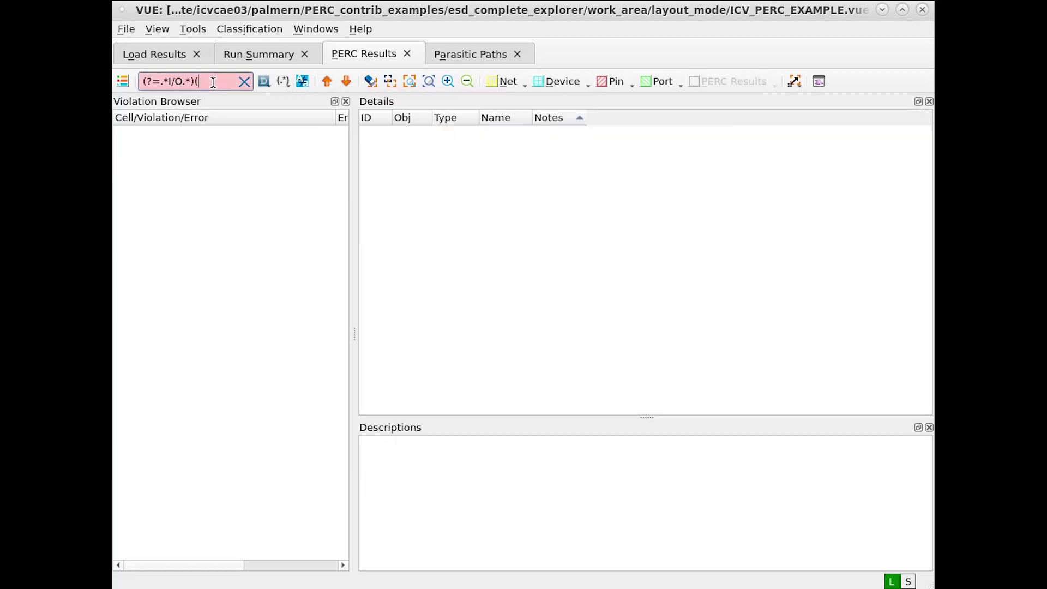
text(()
text(?)
text(.*Ground.*)))
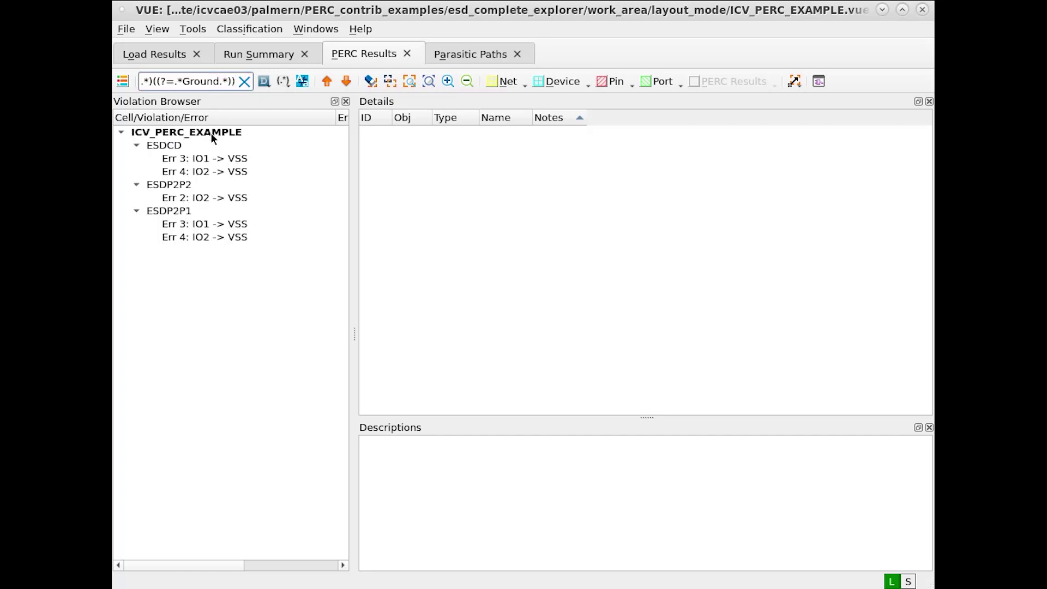
click(223, 159)
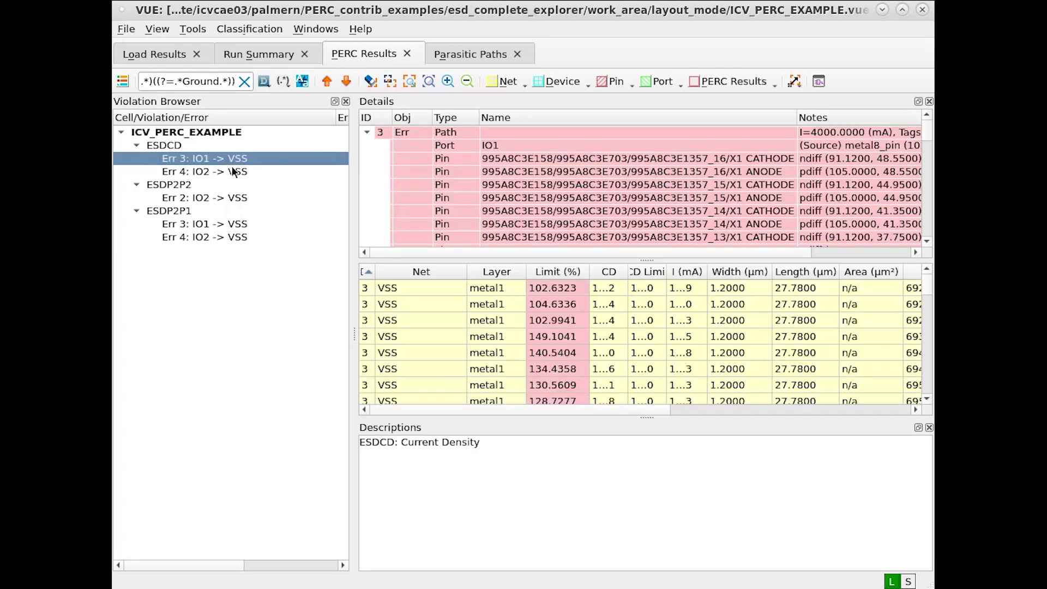
click(458, 132)
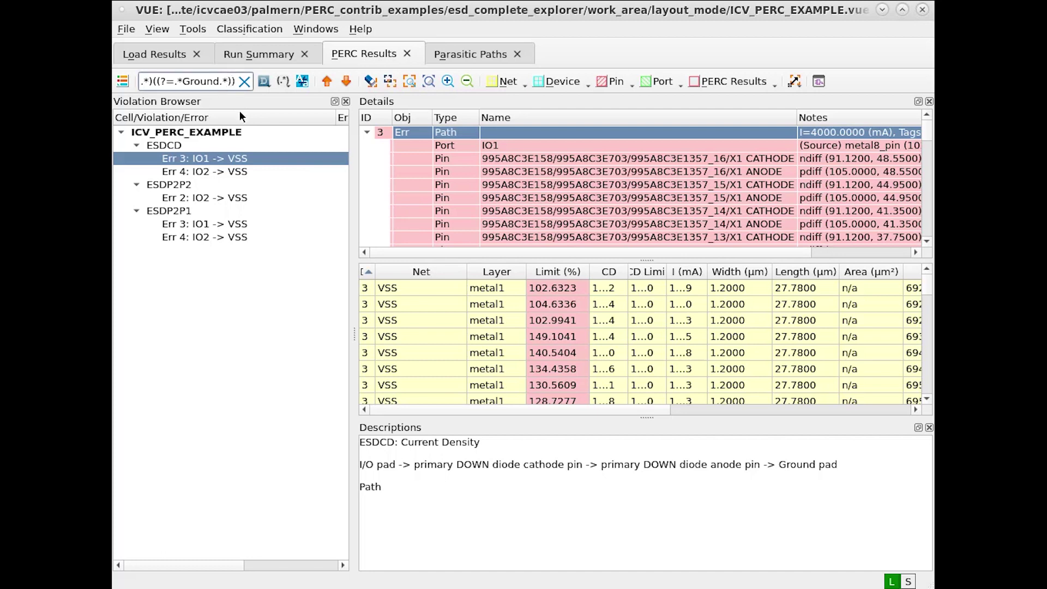
Step: Append |(?=.*Power.*) and compare ESDCD Err 1 and Err 3 path descriptions
text(|)
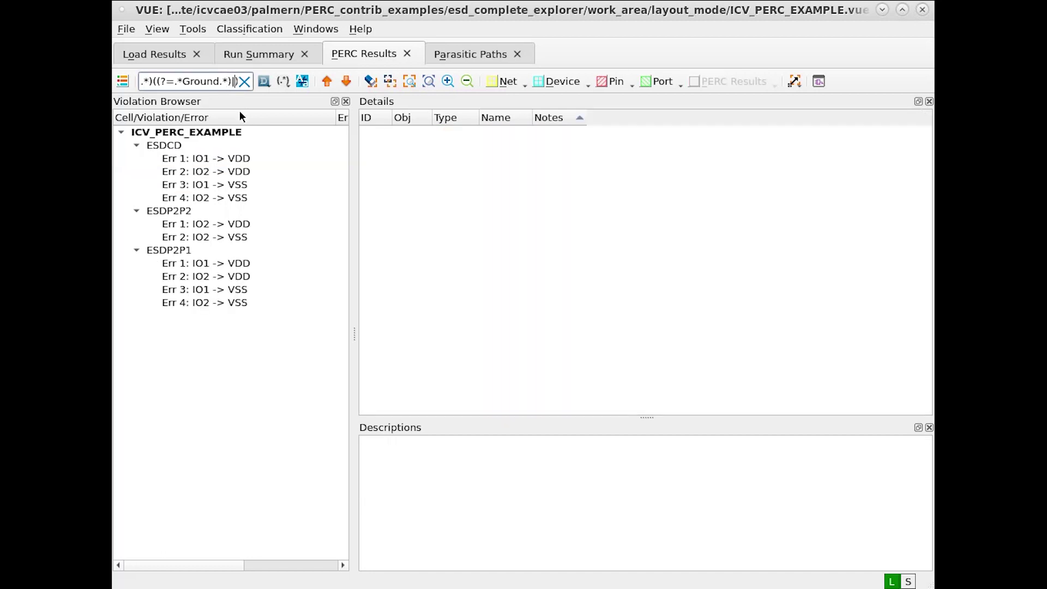
text(()
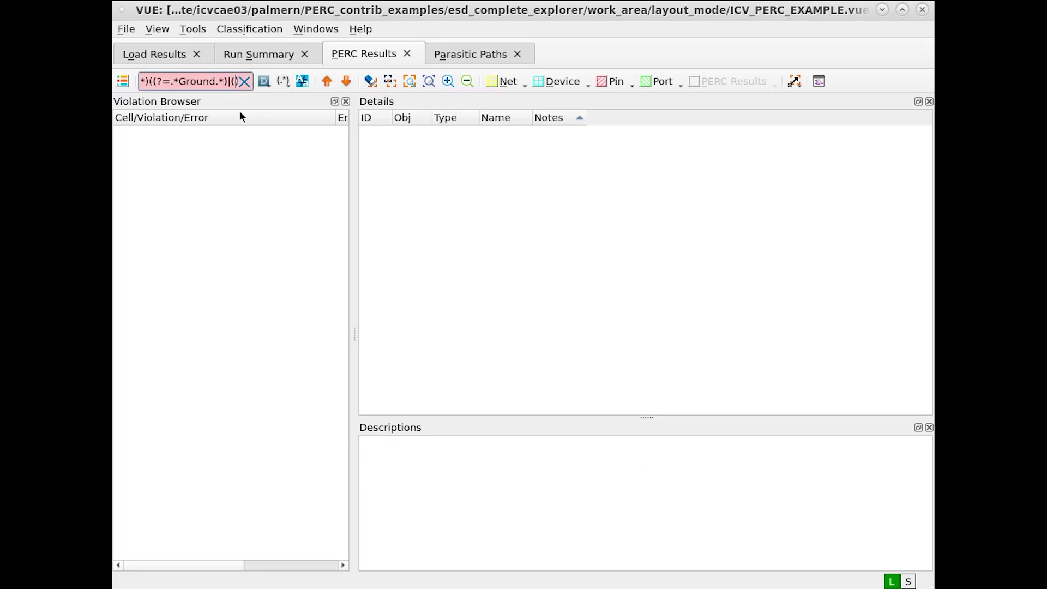
text(?)
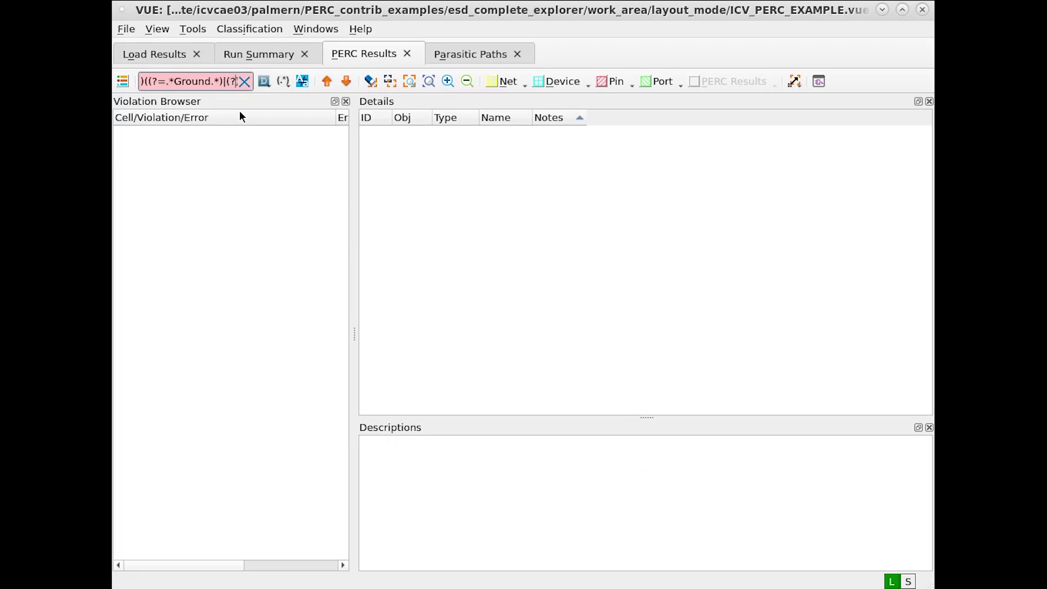
text(=.*P)
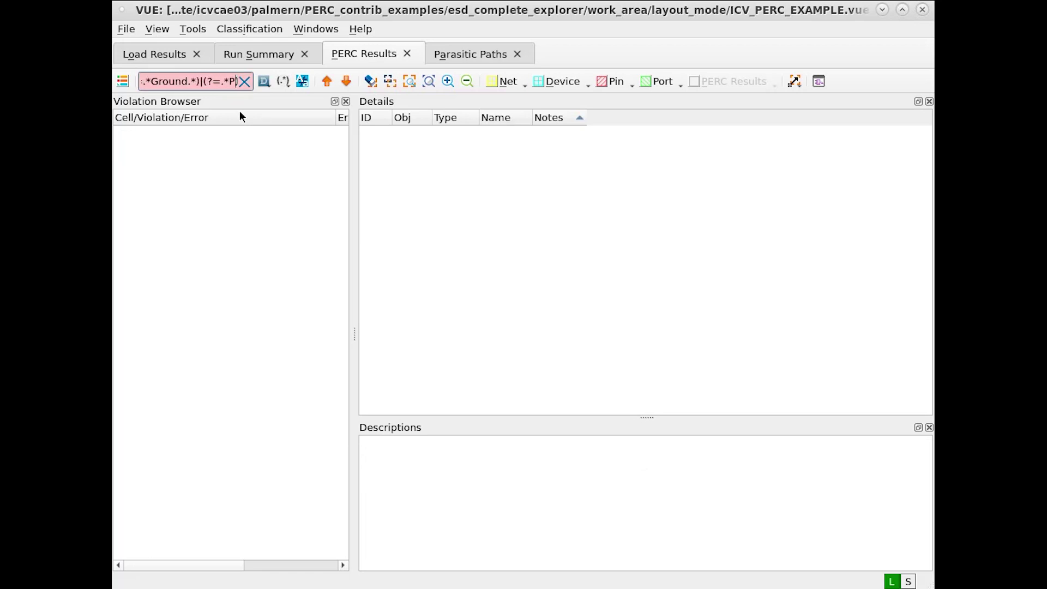
text(ower.*)))
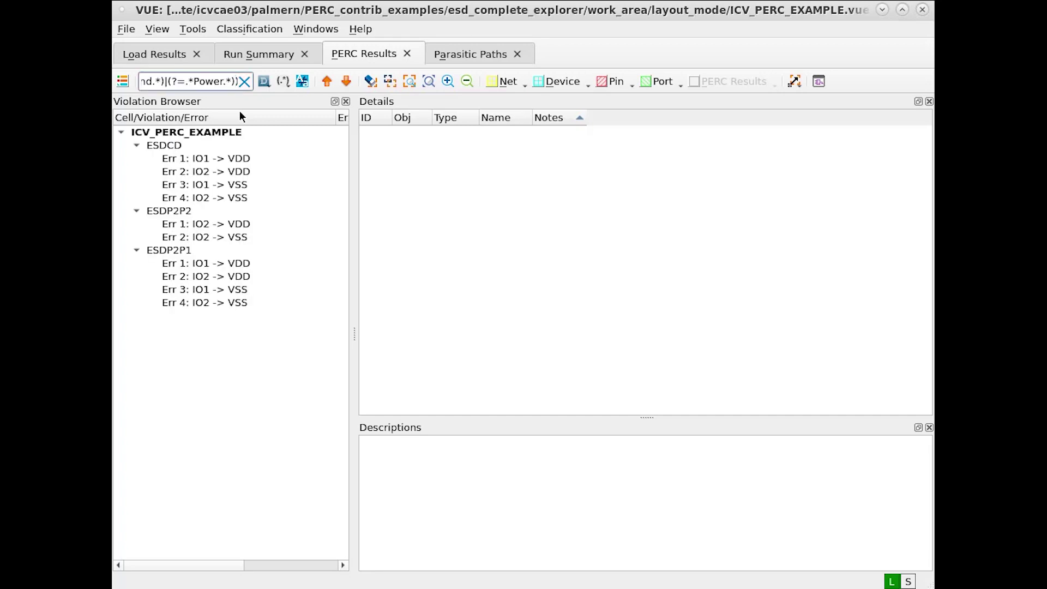
click(240, 158)
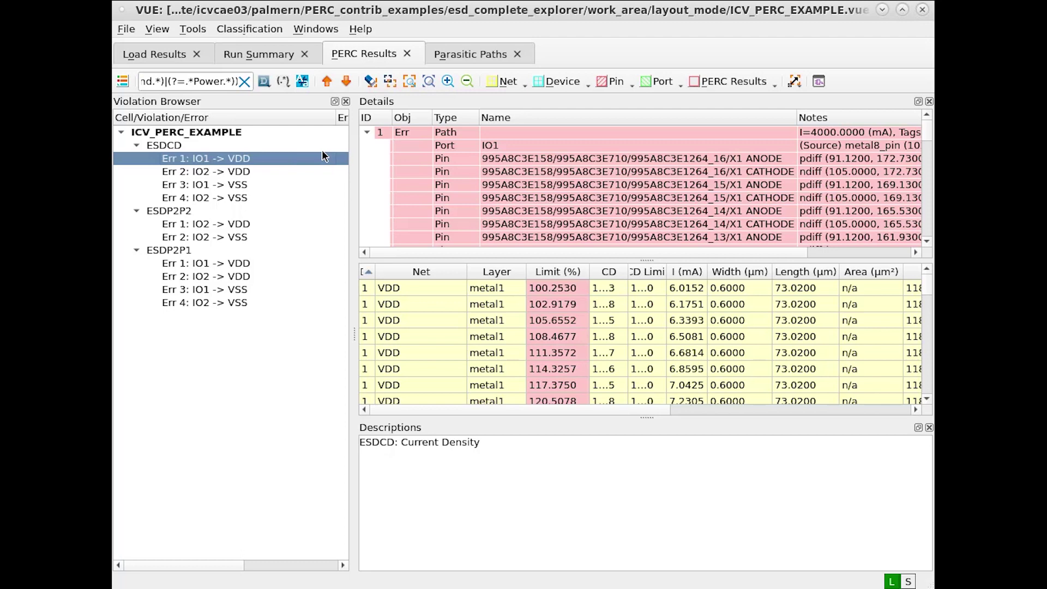
click(417, 132)
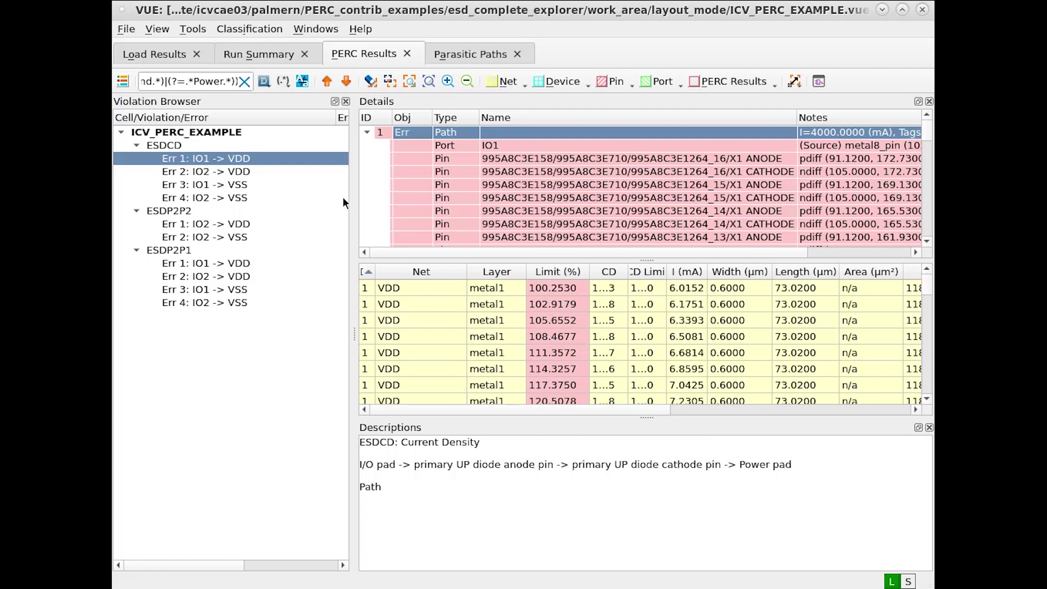
click(256, 185)
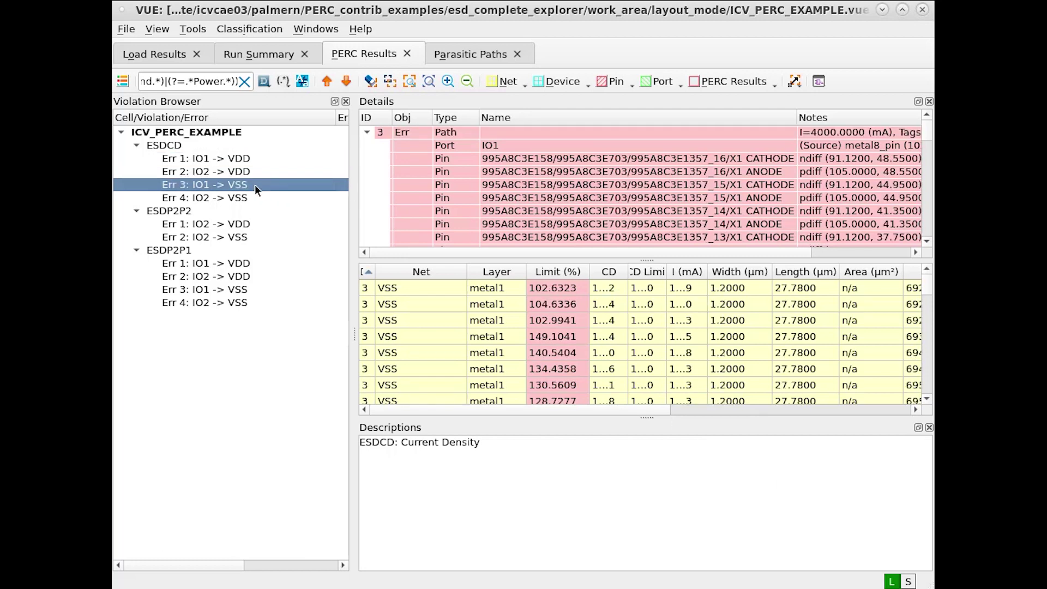
click(409, 135)
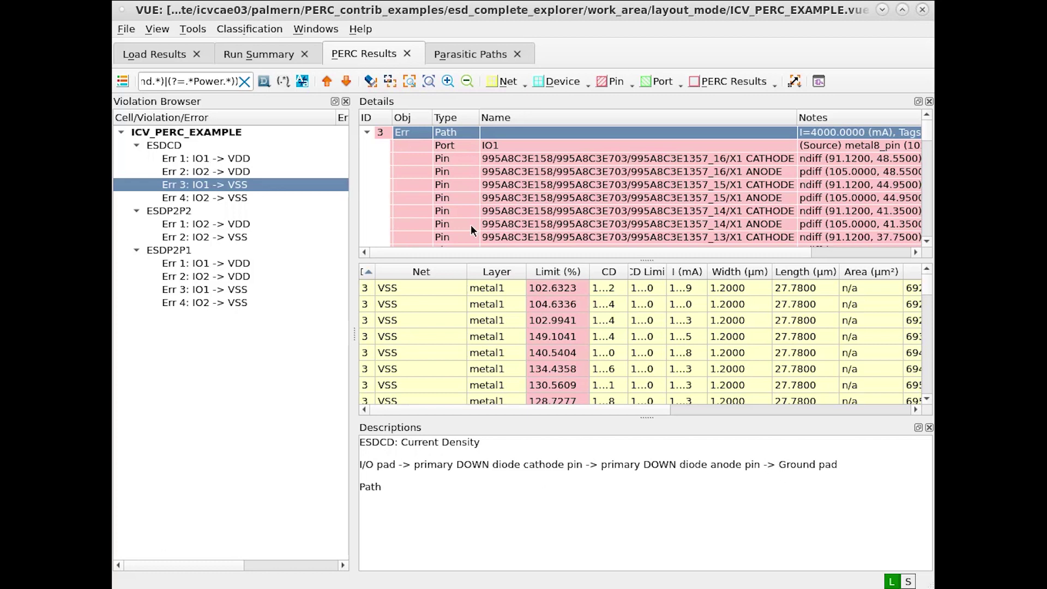
click(186, 80)
Step: Replace I/O with UP in the description filter and inspect error 1's IO1 -> VDD path
key(Left)
key(Left)
key(Left)
key(Left)
key(Left)
key(Left)
key(Left)
key(Left)
key(Left)
key(Left)
key(Left)
key(Left)
key(Left)
key(Left)
key(Left)
key(Left)
key(Left)
key(Left)
key(Left)
key(Left)
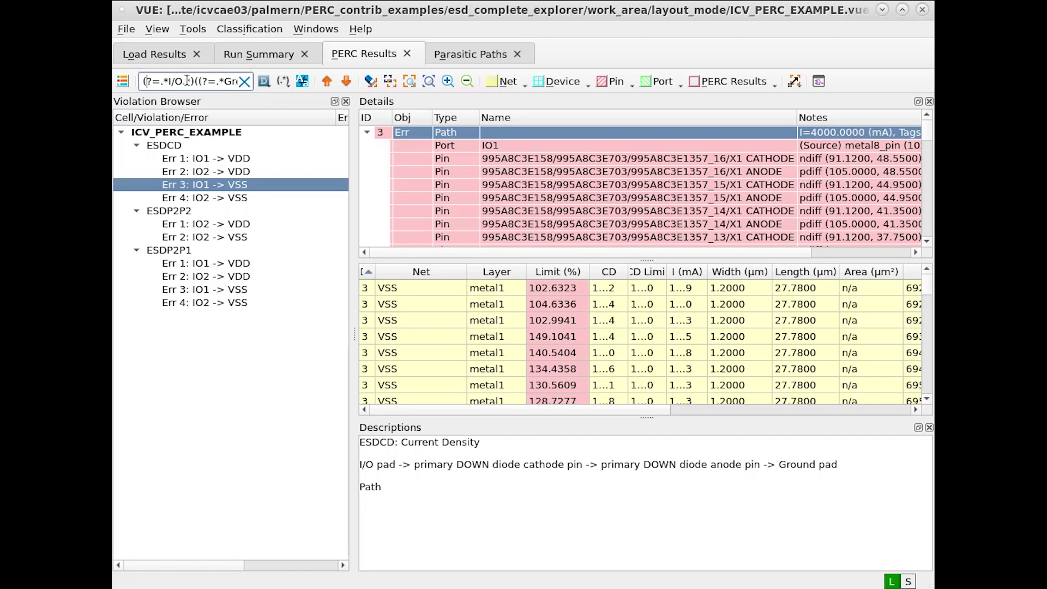
key(Right)
key(Right)
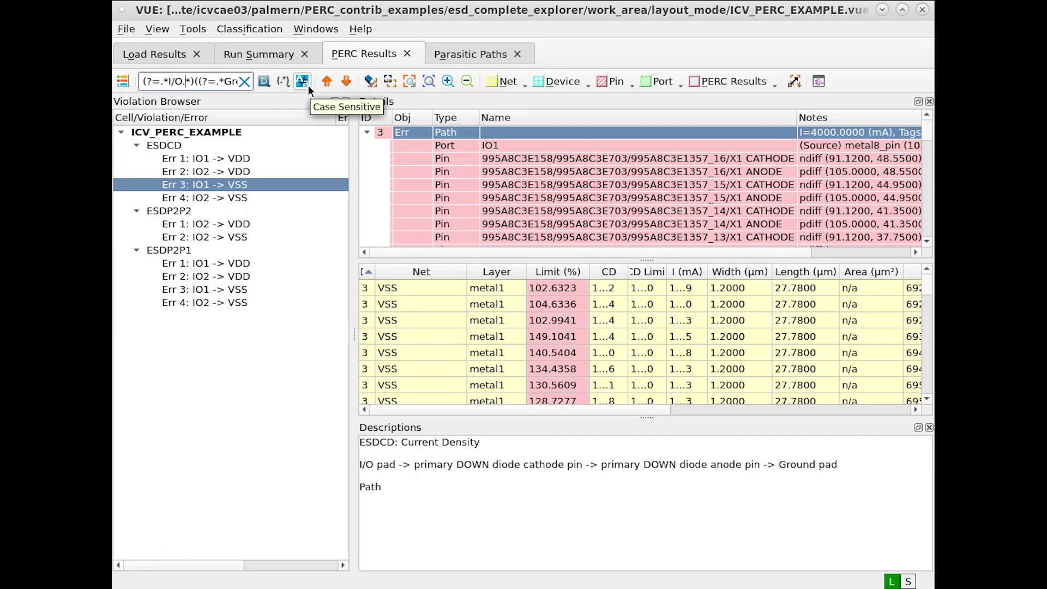
key(BackSpace)
key(BackSpace)
key(BackSpace)
key(BackSpace)
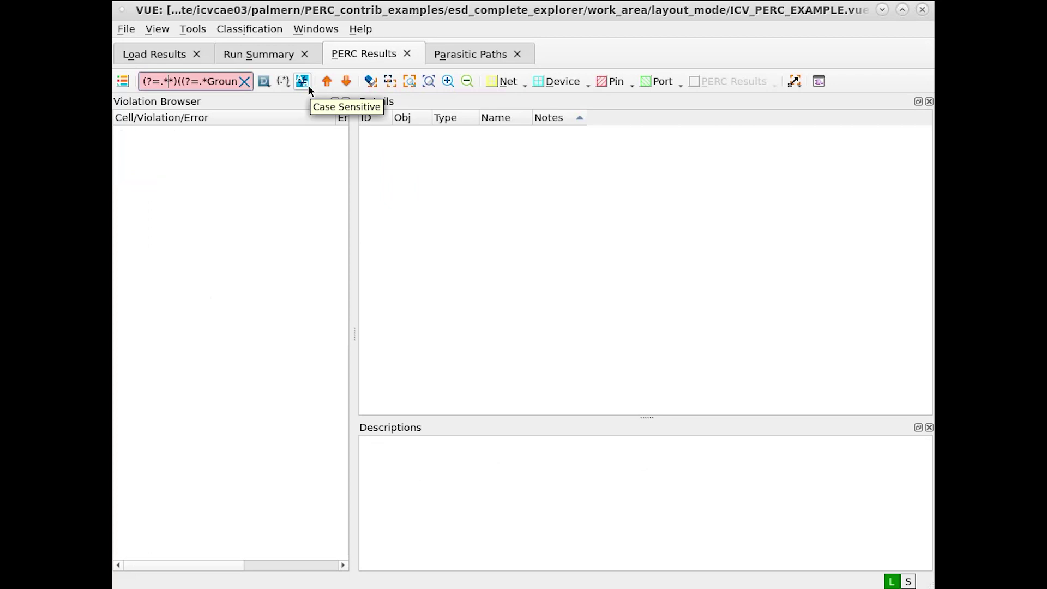
text(U)
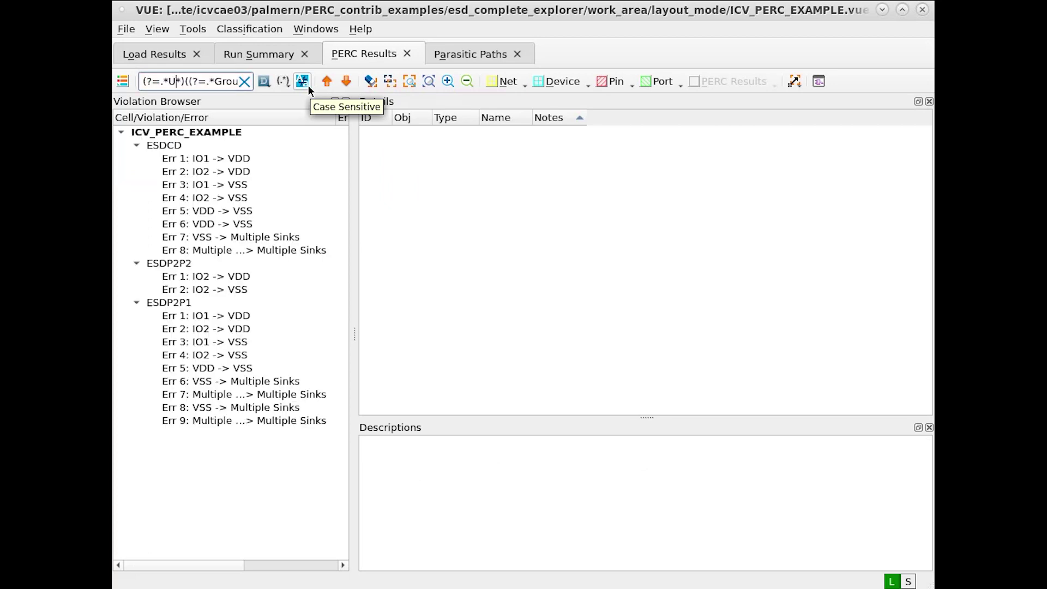
text(P)
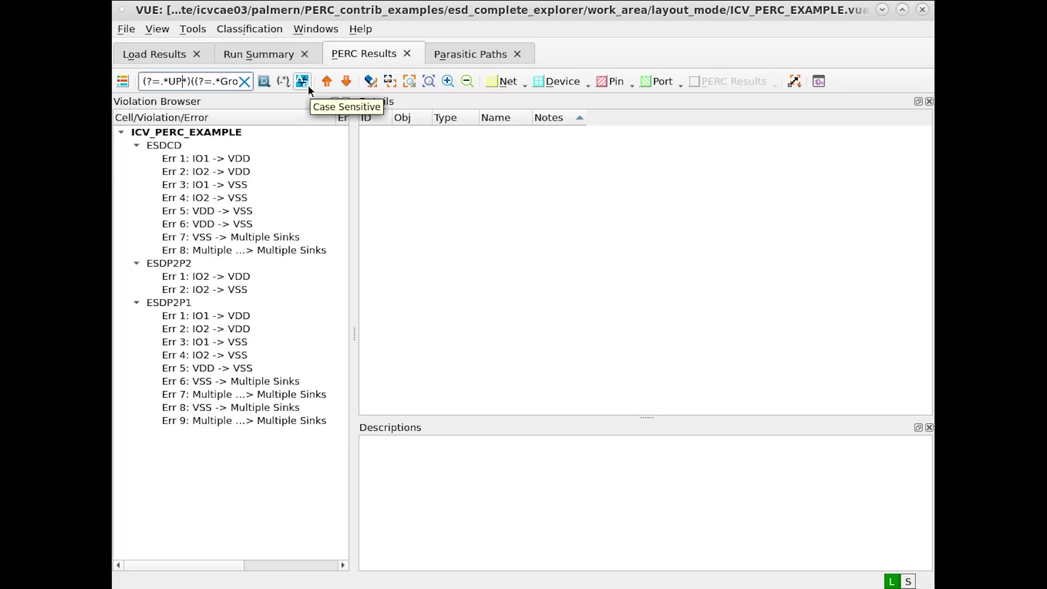
click(235, 158)
click(404, 133)
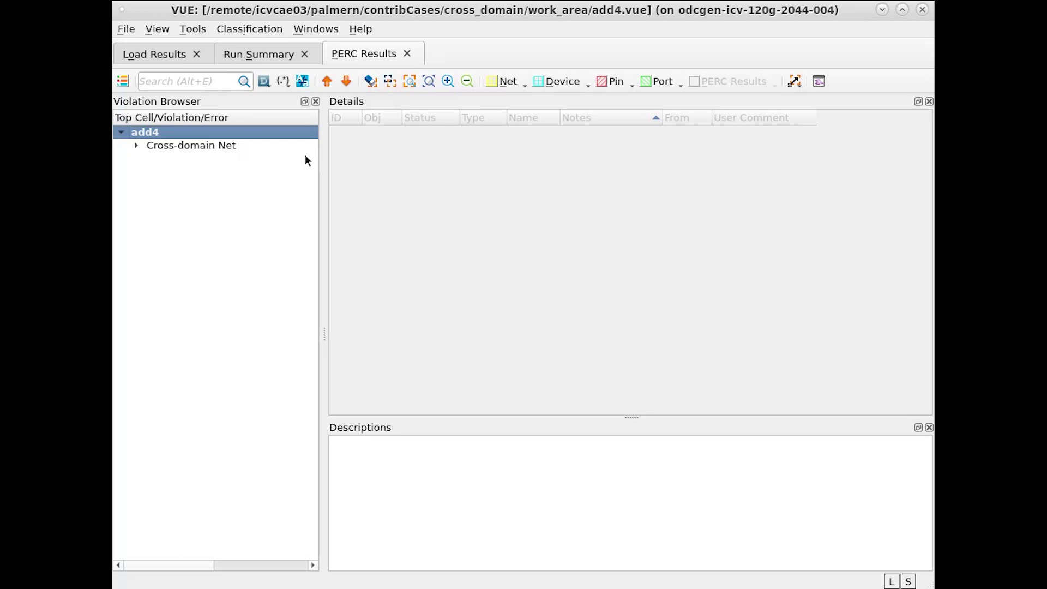
Step: Select all Cross-domain Net children and review the n6, n7 and n11 error details
right_click(220, 148)
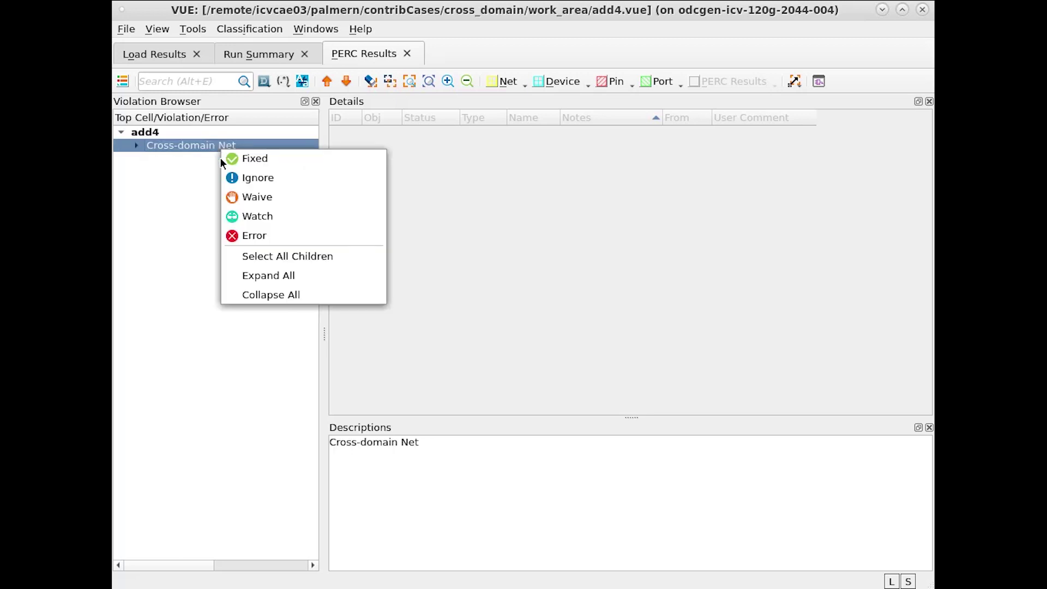
click(275, 259)
click(468, 134)
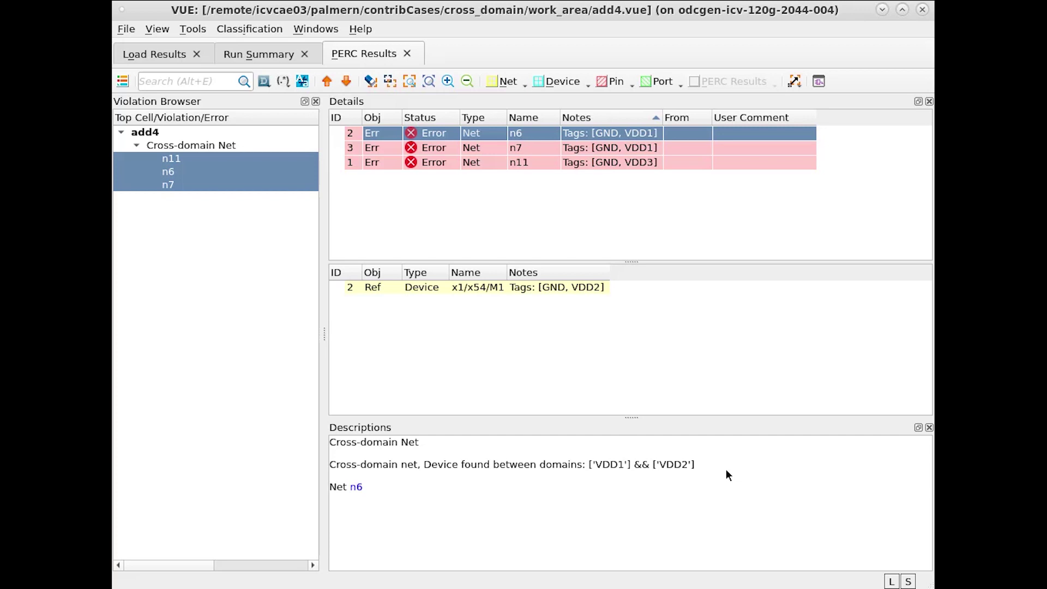
key(Down)
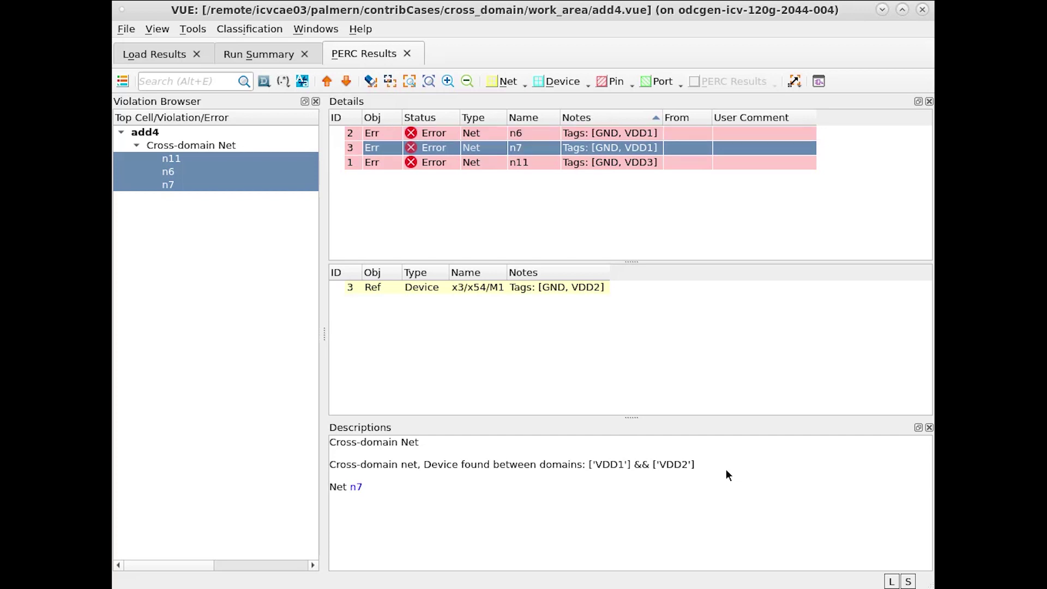
key(Down)
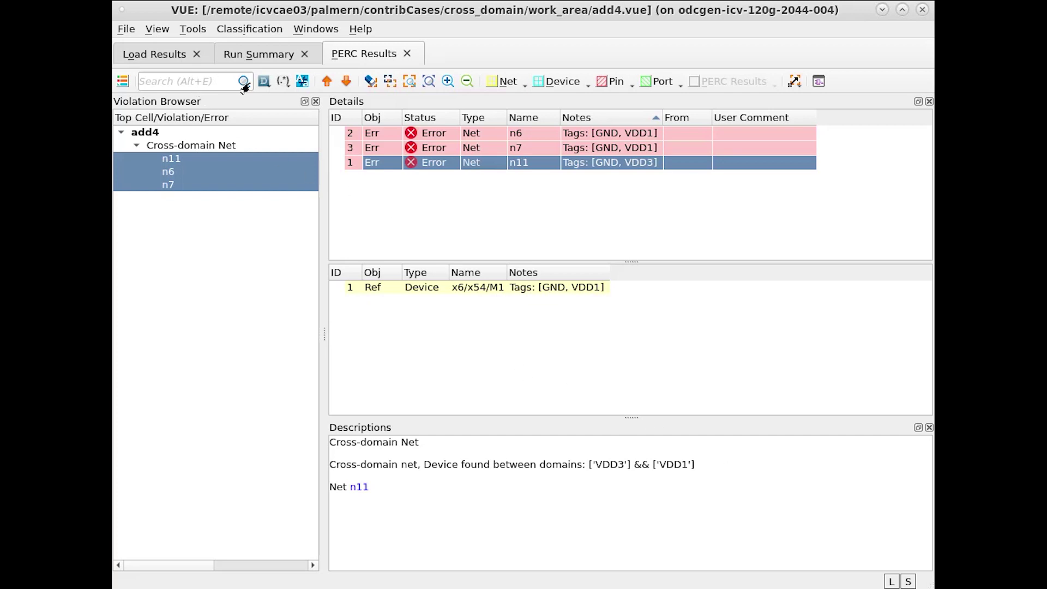
Step: Set the search mode to Regular Expression and limit it to descriptions
click(282, 82)
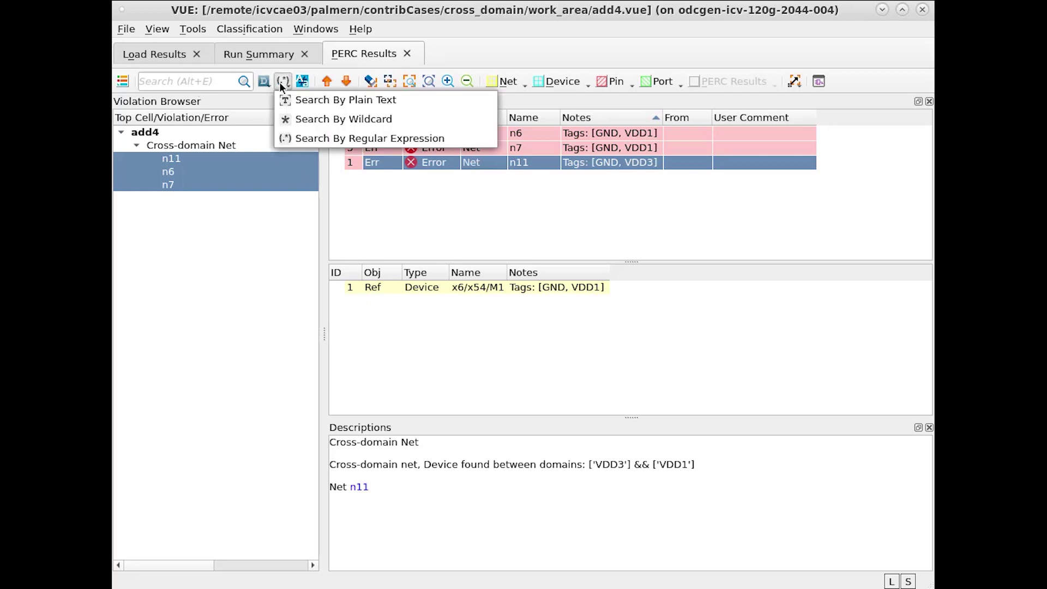
click(297, 138)
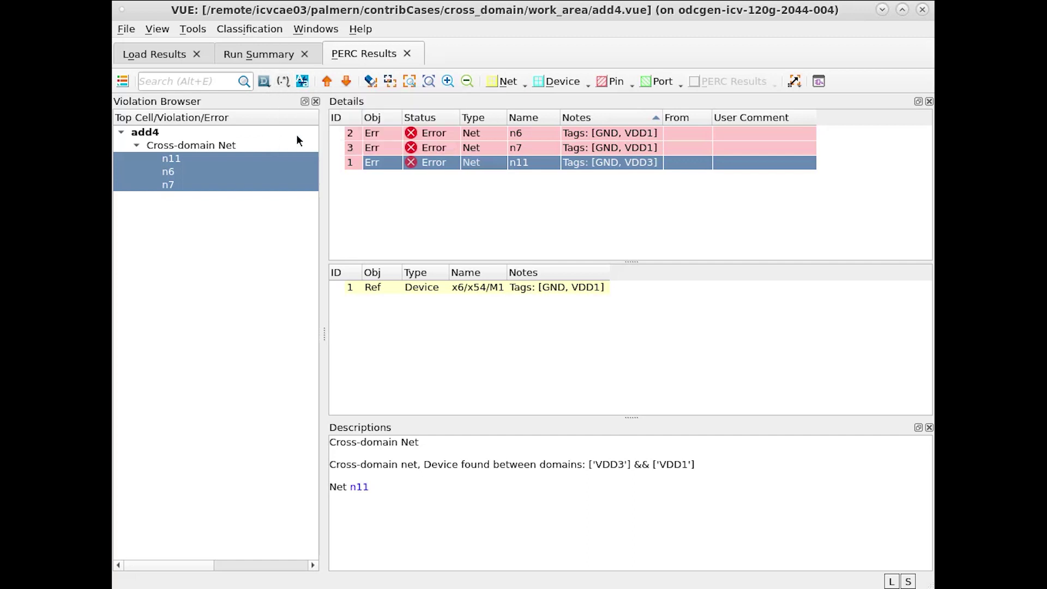
click(267, 82)
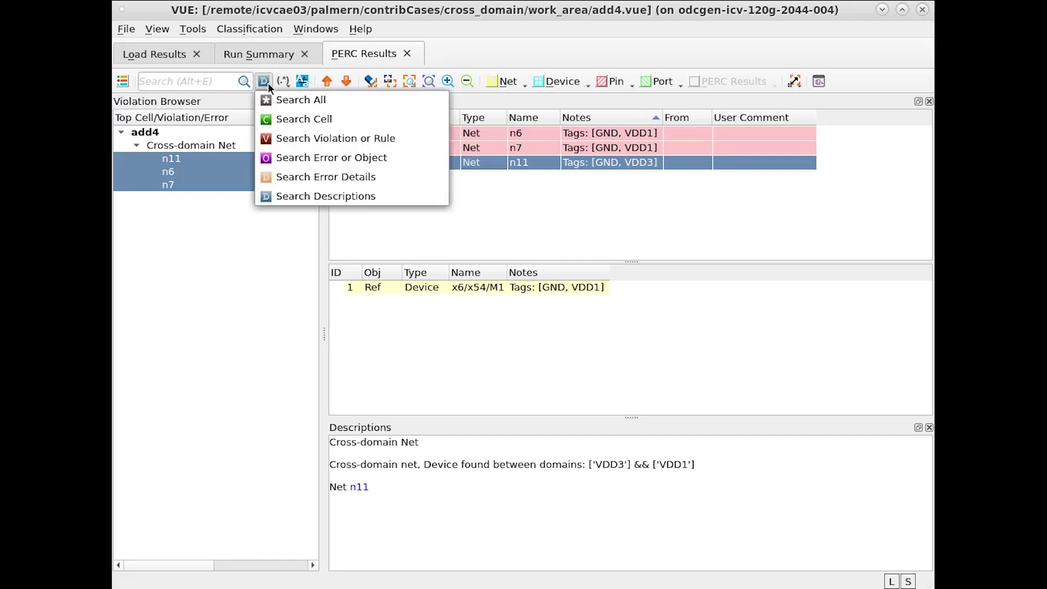
click(276, 196)
Step: Filter descriptions with (?=.*VDD1.*)(?=.*VDD3.*) and inspect the n11 error's device and description
click(190, 81)
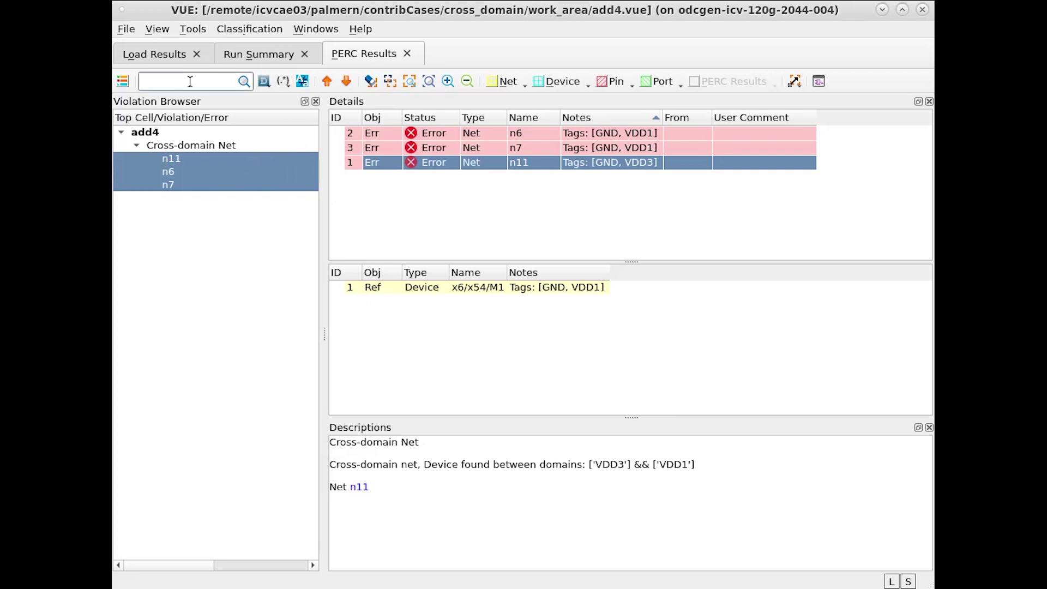
text(()
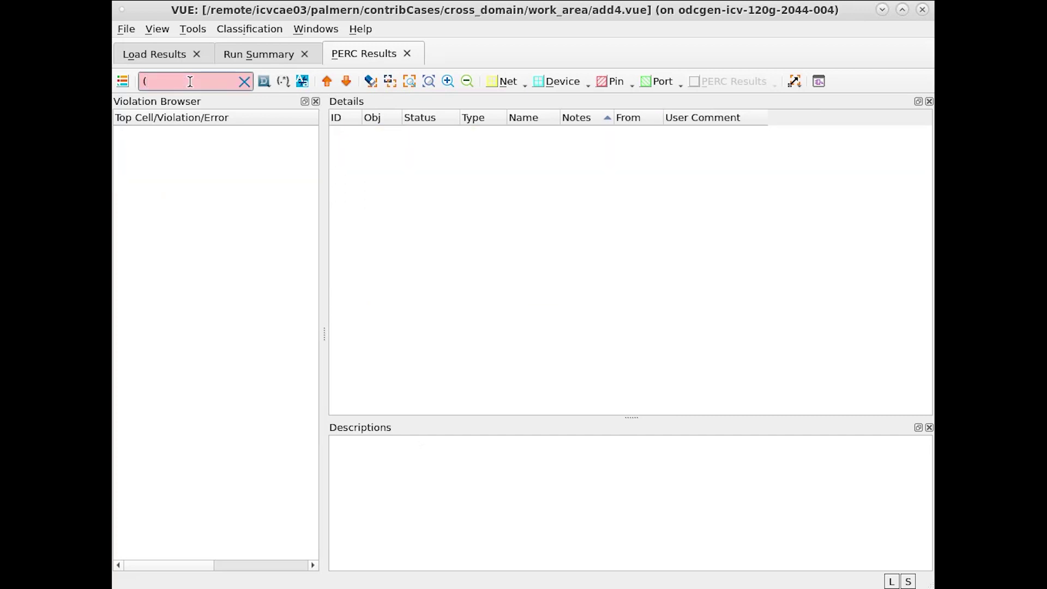
text(?=)
text(.)
text(*VDD2)
text(.)
text(*)
text()()
text(?=.*)
text(VDD)
text(3.*))
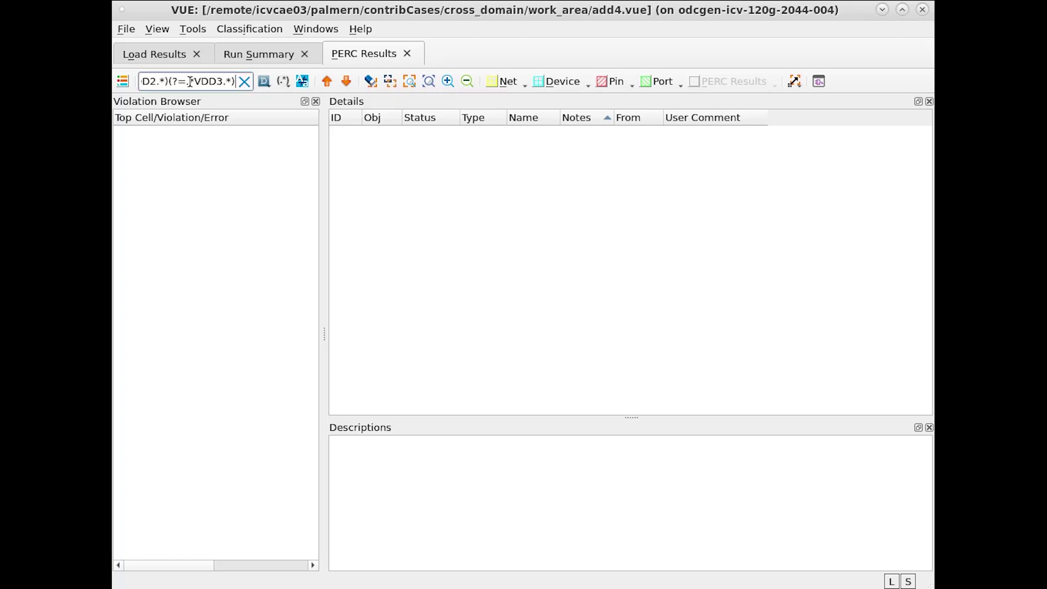
click(157, 82)
key(BackSpace)
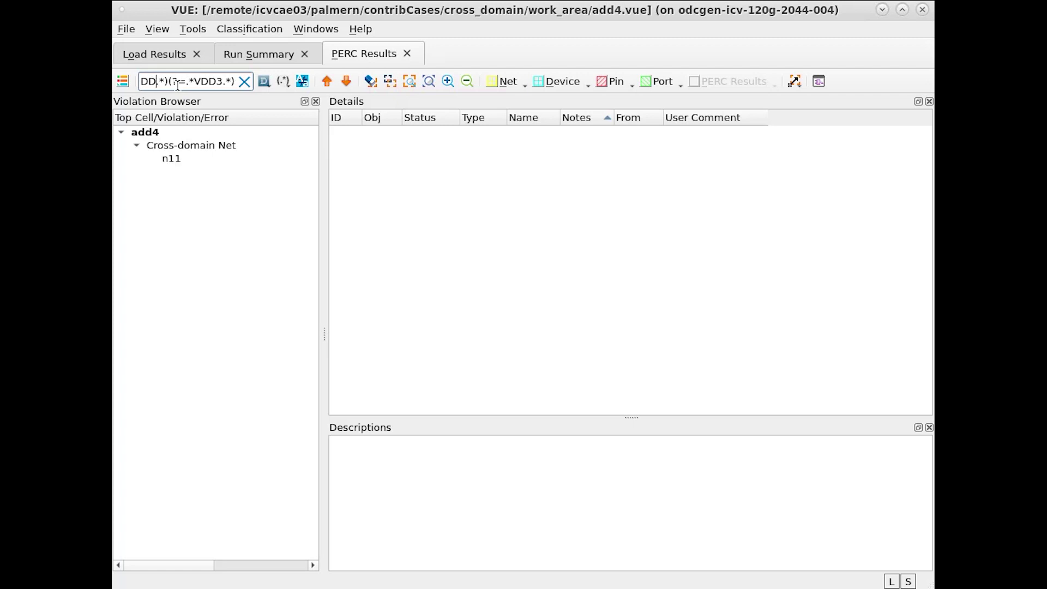
text(1)
click(181, 159)
click(546, 137)
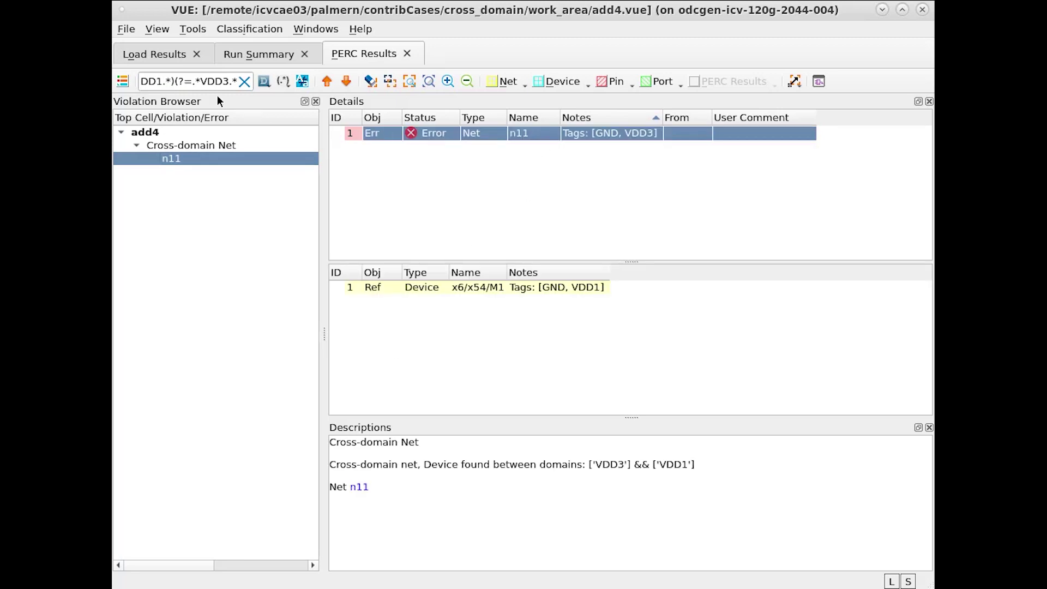
Step: Change the VDD3 term to VDD2 and inspect the remaining n6 and n7 errors
click(230, 82)
key(BackSpace)
text(2)
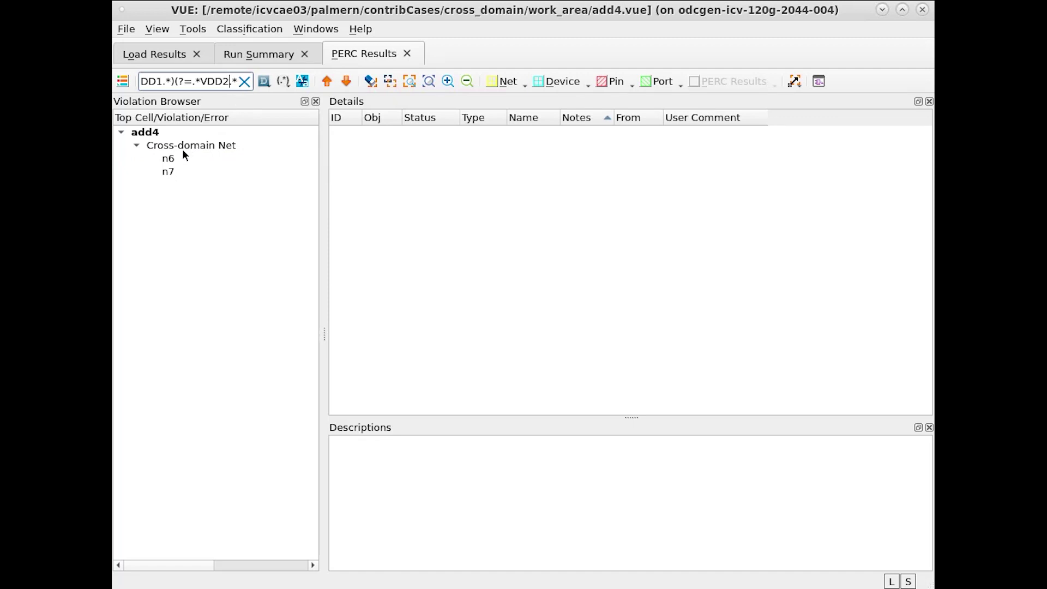
click(178, 160)
click(178, 171)
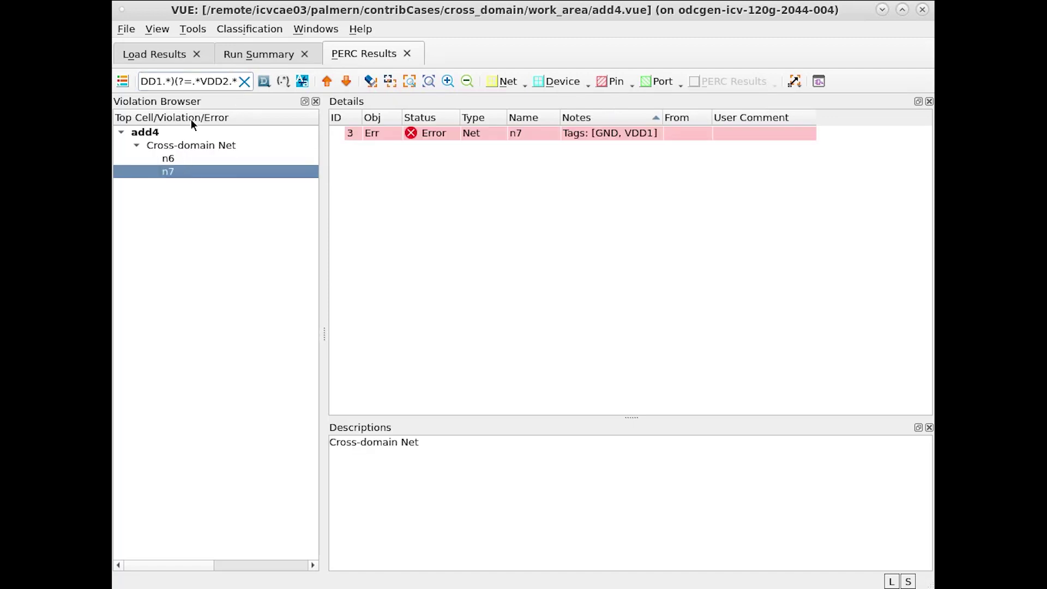